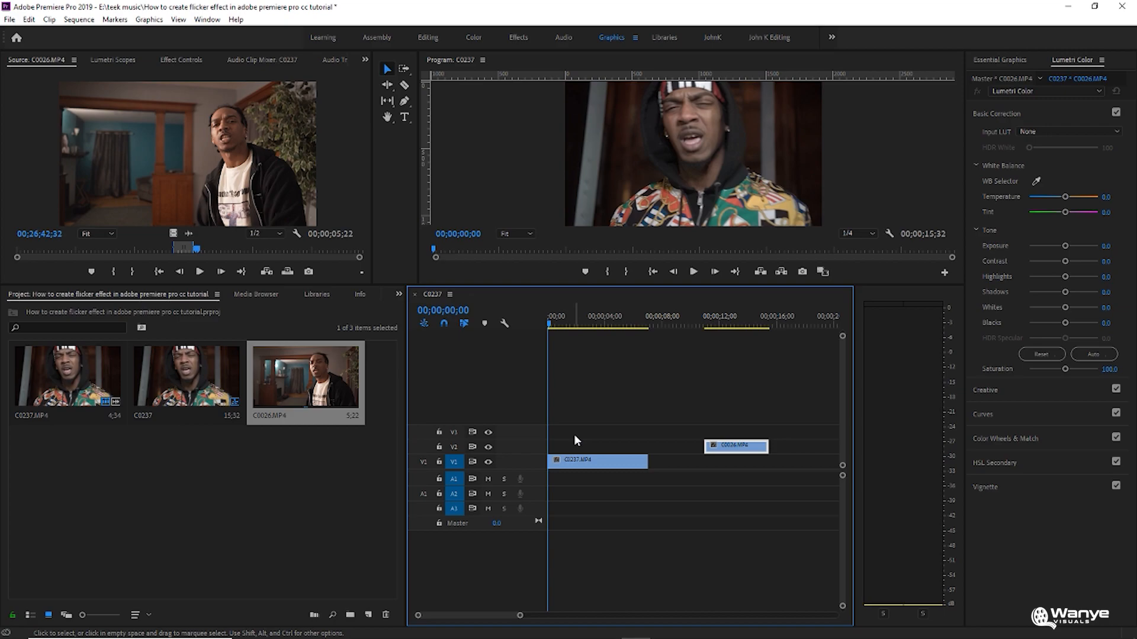
Step: Move the C0026.MP4 clip on V2 over the C0237.MP4 clip on V1, starting at about 00;00;01;23
{"action": "left_click", "coordinate": [577, 461]}
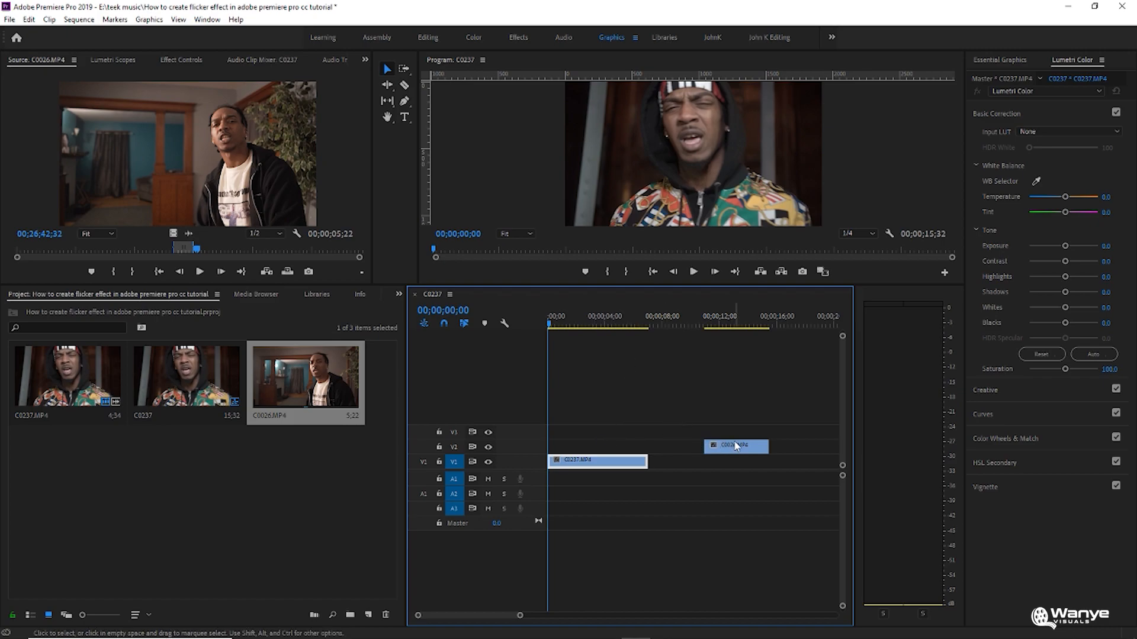
{"action": "mouse_move", "coordinate": [736, 446]}
{"action": "left_mouse_down"}
{"action": "mouse_move", "coordinate": [702, 452]}
{"action": "mouse_move", "coordinate": [720, 453]}
{"action": "left_mouse_up"}
{"action": "left_click", "coordinate": [562, 325]}
{"action": "left_click_drag", "start_coordinate": [562, 325], "coordinate": [541, 334]}
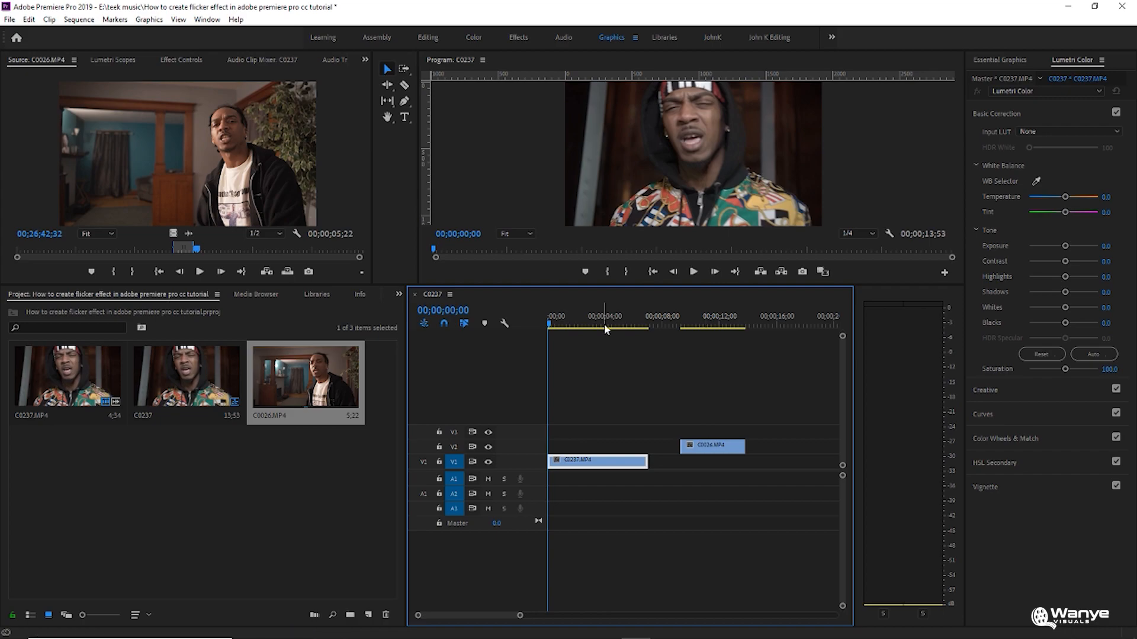
{"action": "mouse_move", "coordinate": [549, 324]}
{"action": "left_mouse_down"}
{"action": "mouse_move", "coordinate": [563, 325]}
{"action": "mouse_move", "coordinate": [537, 334]}
{"action": "left_mouse_up"}
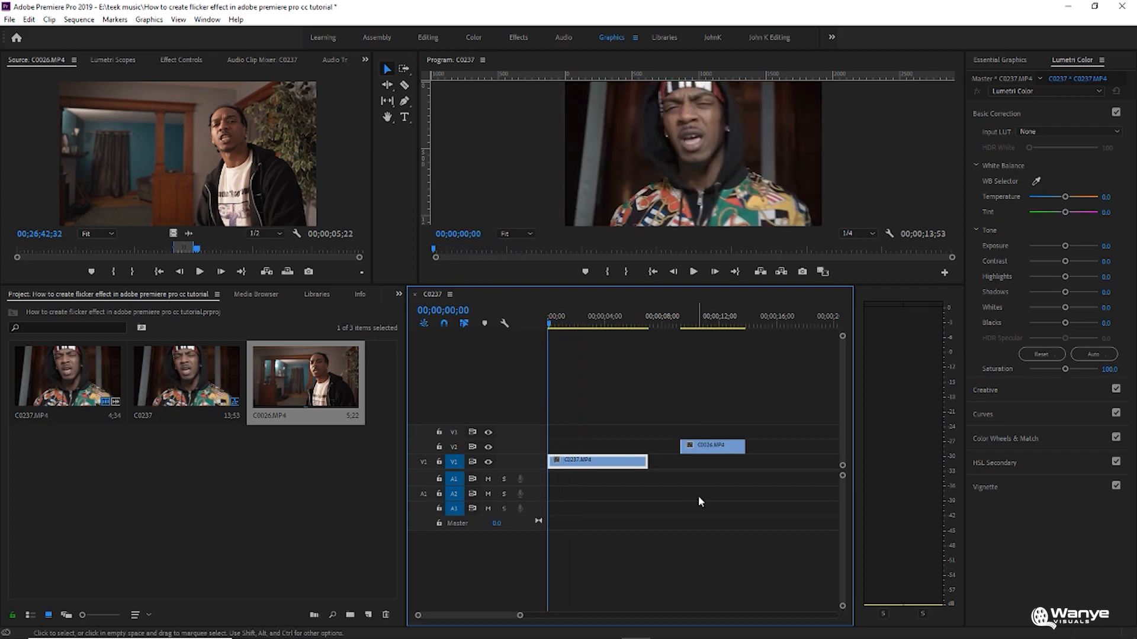
{"action": "left_click_drag", "start_coordinate": [707, 451], "coordinate": [594, 450]}
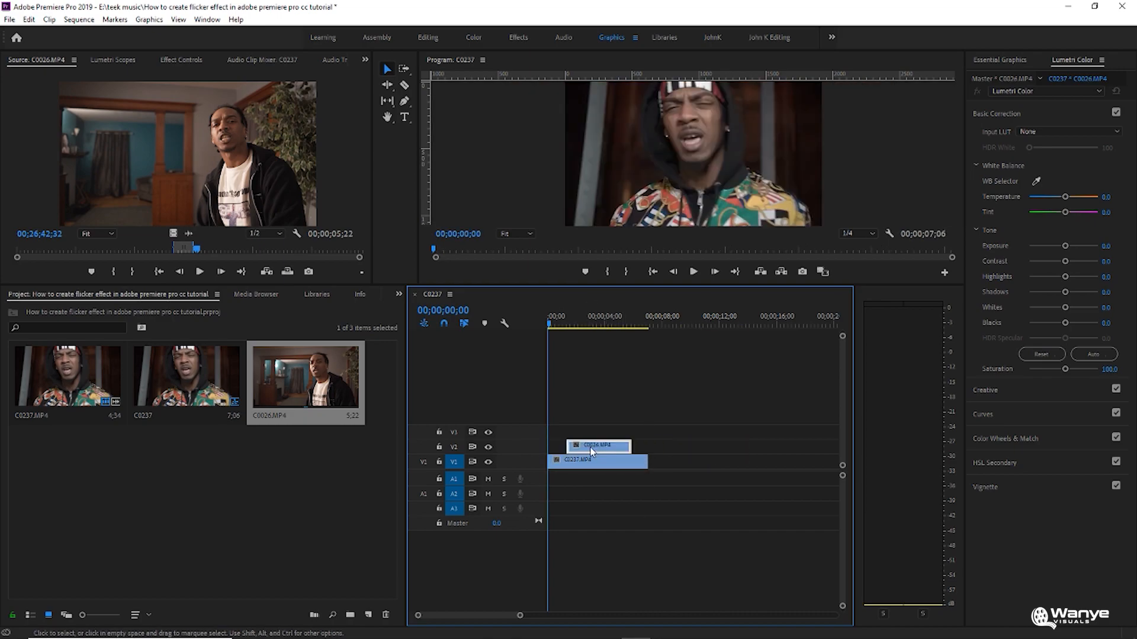
Step: Split the C0026.MP4 clip with the Razor tool one frame after its start, at 00;00;01;24
{"action": "left_click_drag", "start_coordinate": [545, 325], "coordinate": [568, 363]}
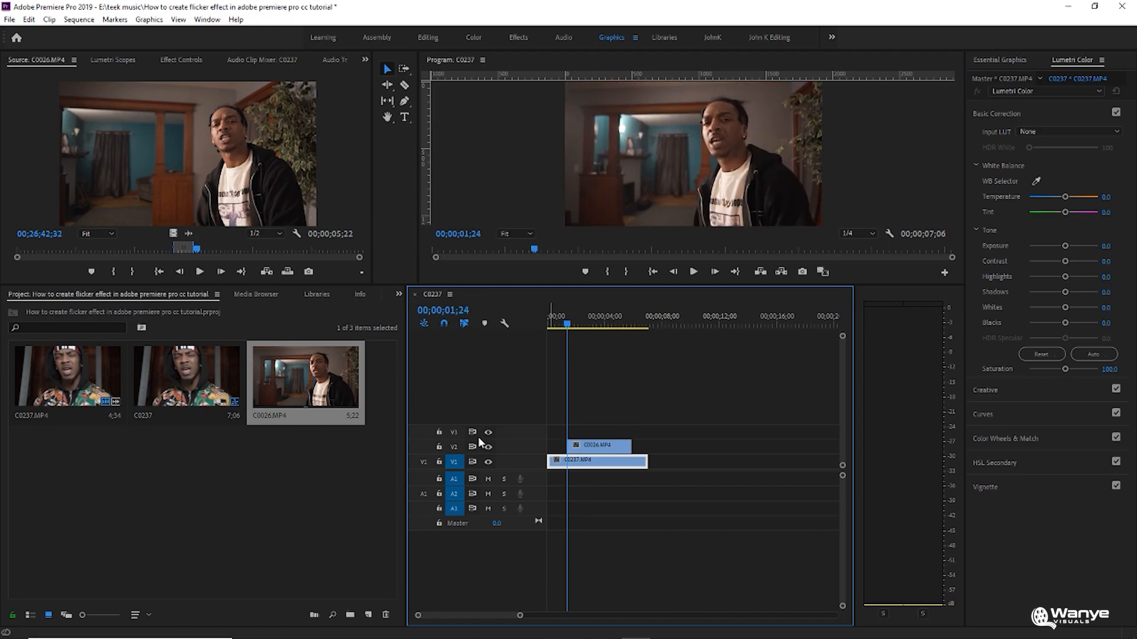
{"action": "left_click", "coordinate": [404, 85]}
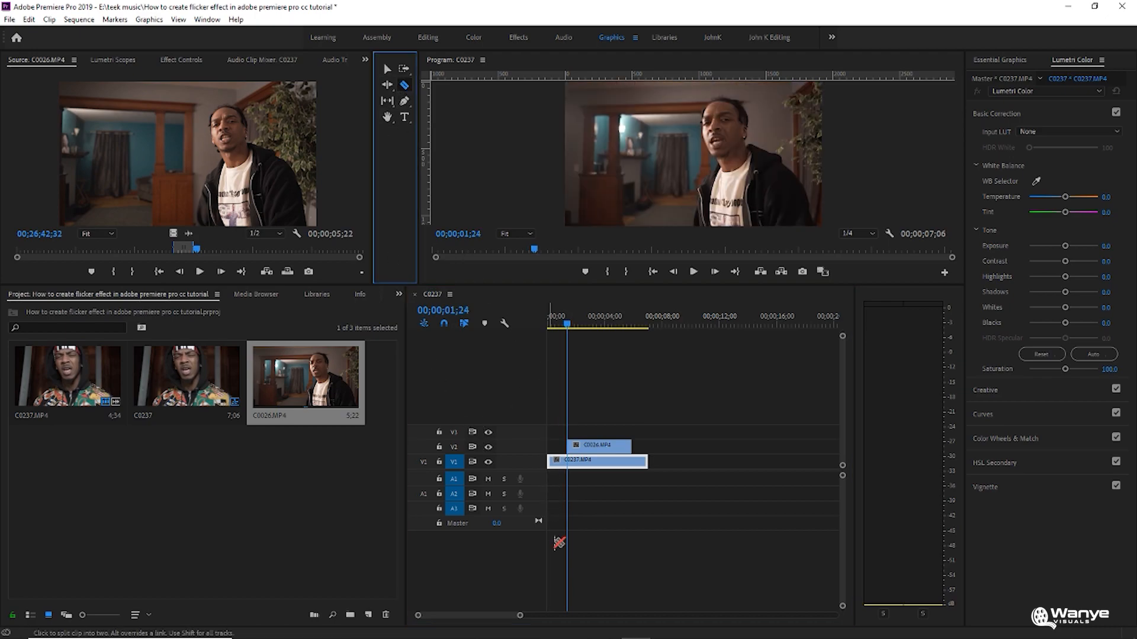
{"action": "left_click_drag", "start_coordinate": [519, 617], "coordinate": [434, 615]}
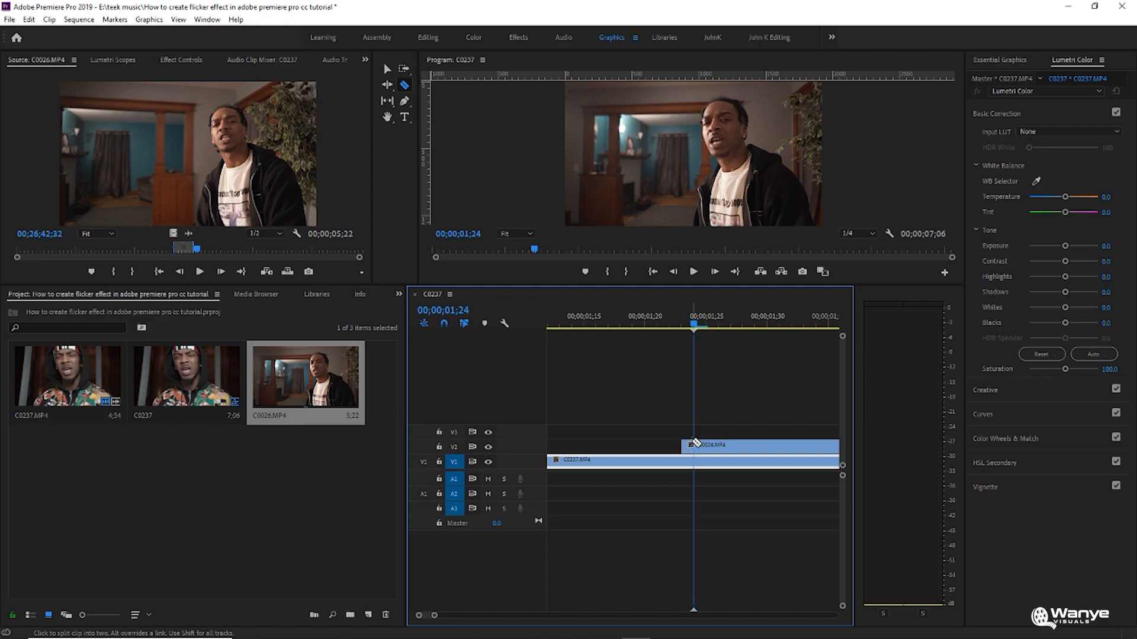
{"action": "left_click_drag", "start_coordinate": [684, 326], "coordinate": [694, 324]}
{"action": "left_click", "coordinate": [693, 447]}
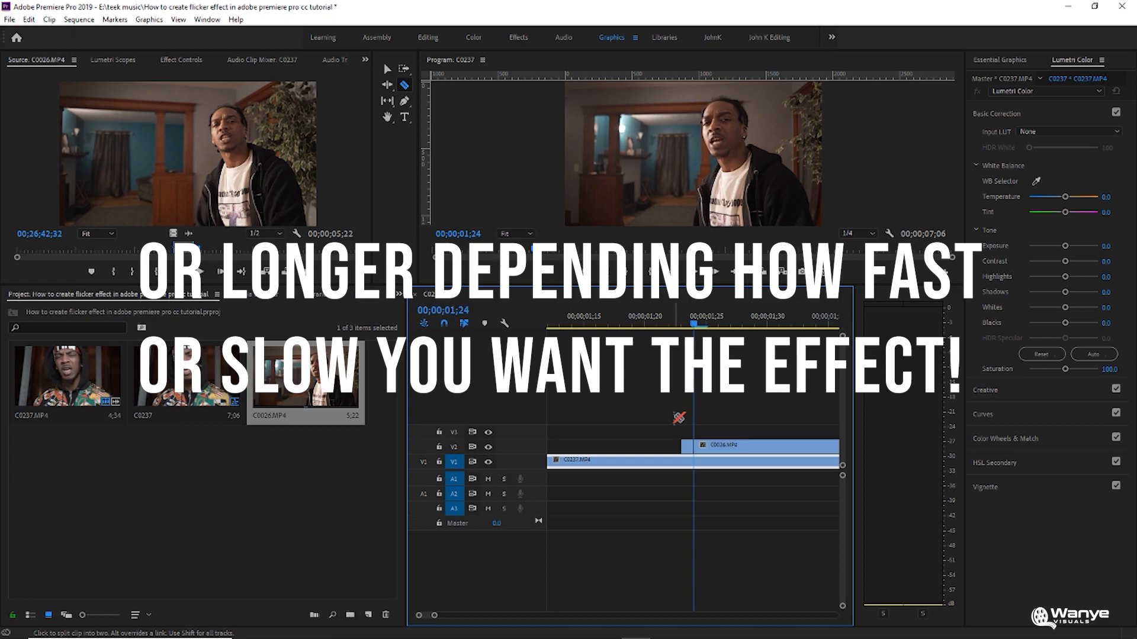
Step: Advance frame by frame and split the C0026.MP4 clip at each frame into consecutive one-frame slices
{"action": "key", "text": "Right"}
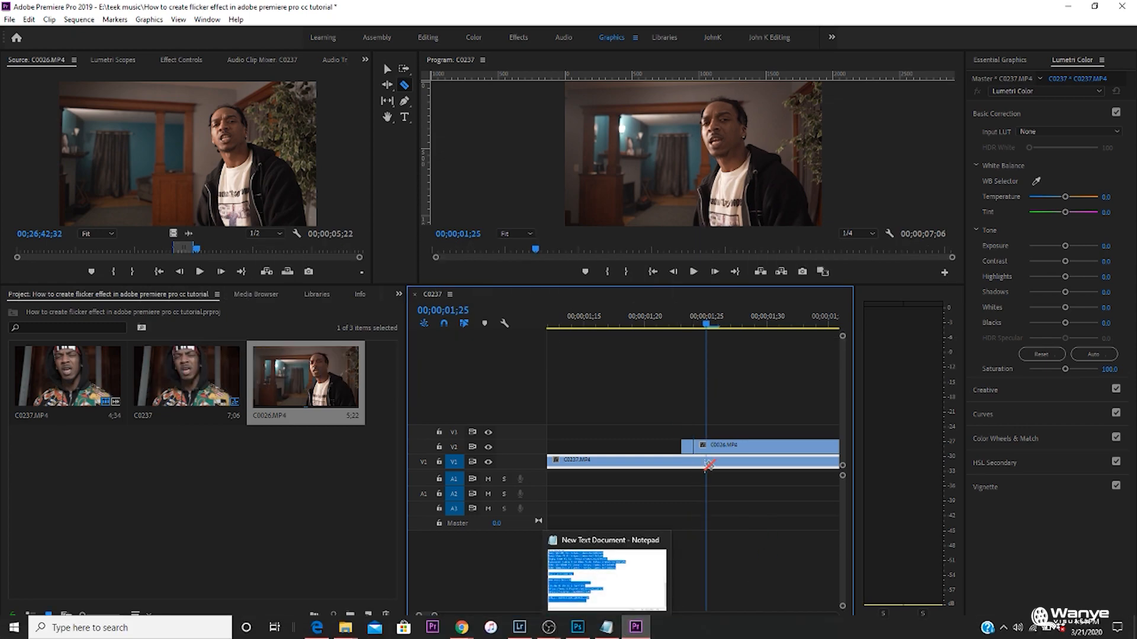
{"action": "key", "text": "Right"}
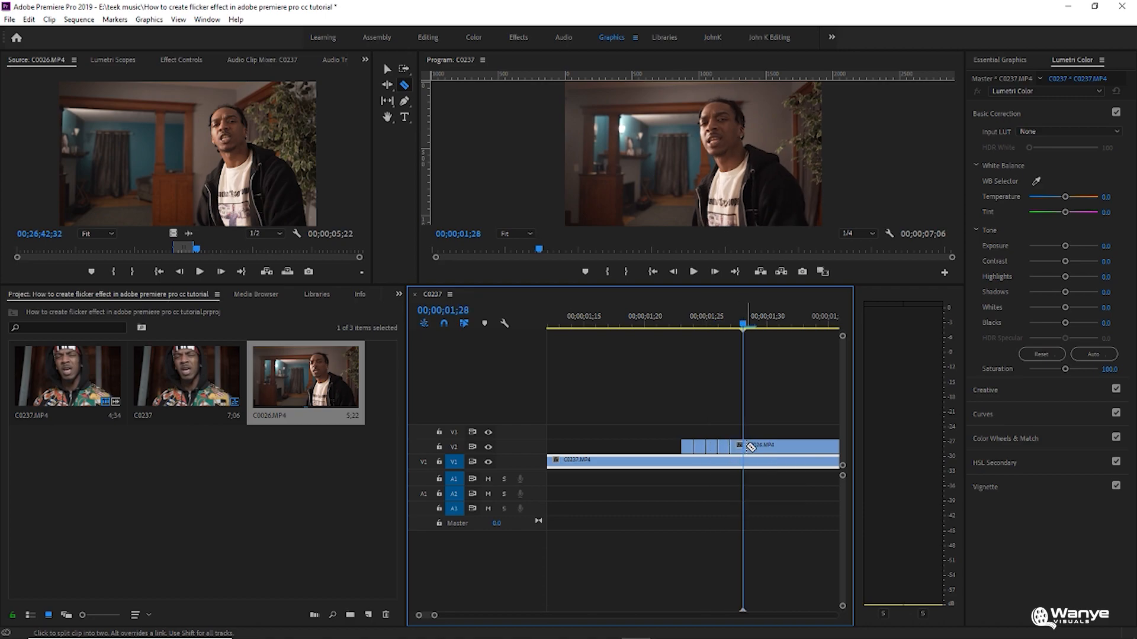
{"action": "left_click", "coordinate": [750, 448]}
{"action": "key", "text": "Right"}
{"action": "left_click", "coordinate": [760, 448]}
{"action": "key", "text": "Right"}
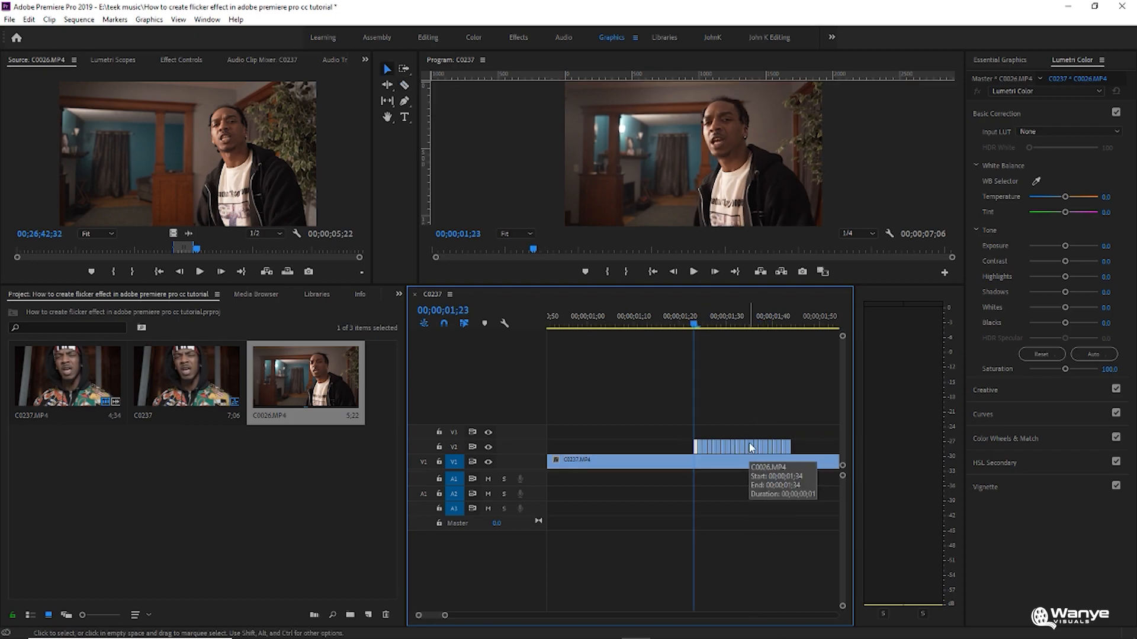
Step: Cut every other one-frame C0026.MP4 slice from V2, starting with the first, leaving one-frame gaps between the remaining slices
{"action": "right_click", "coordinate": [704, 455]}
{"action": "left_click", "coordinate": [720, 87]}
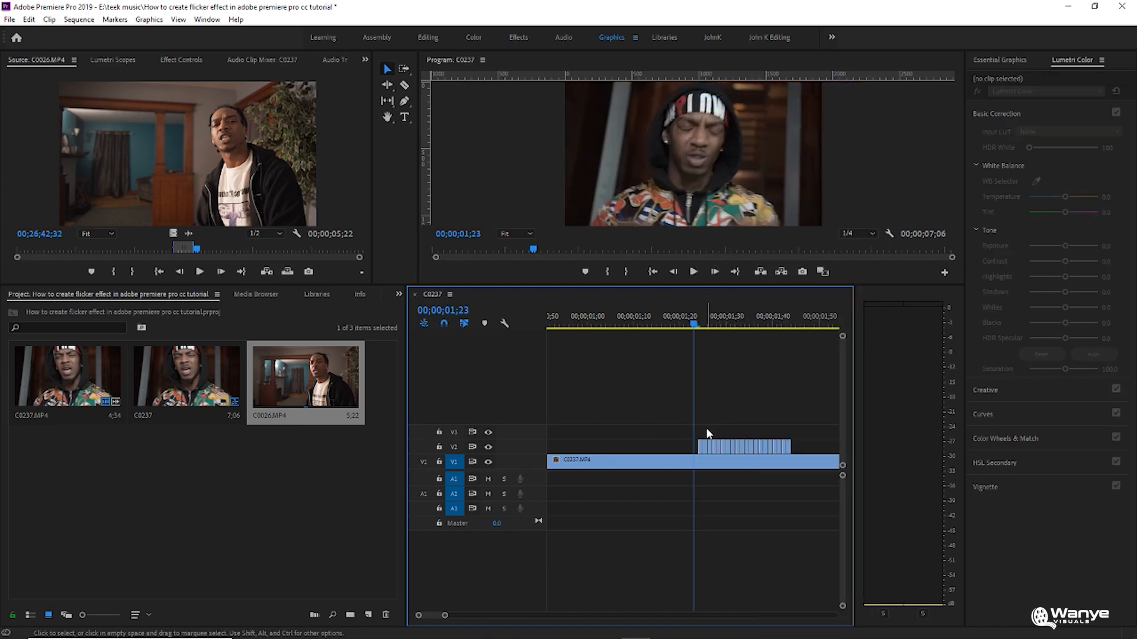
{"action": "right_click", "coordinate": [708, 446]}
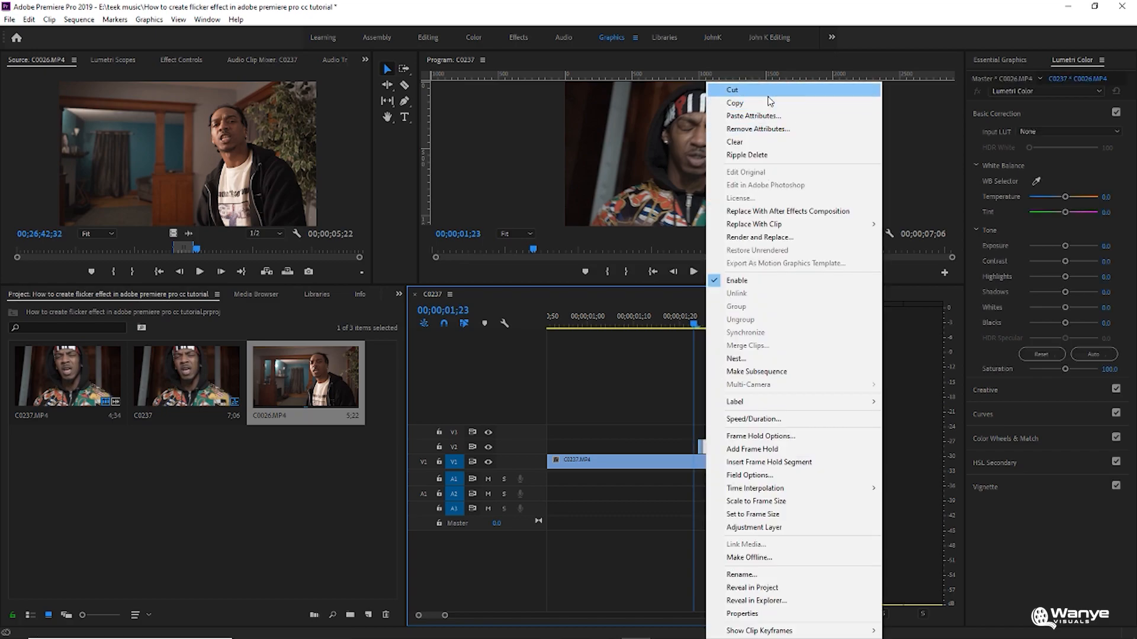
{"action": "left_click", "coordinate": [733, 90]}
{"action": "right_click", "coordinate": [716, 454]}
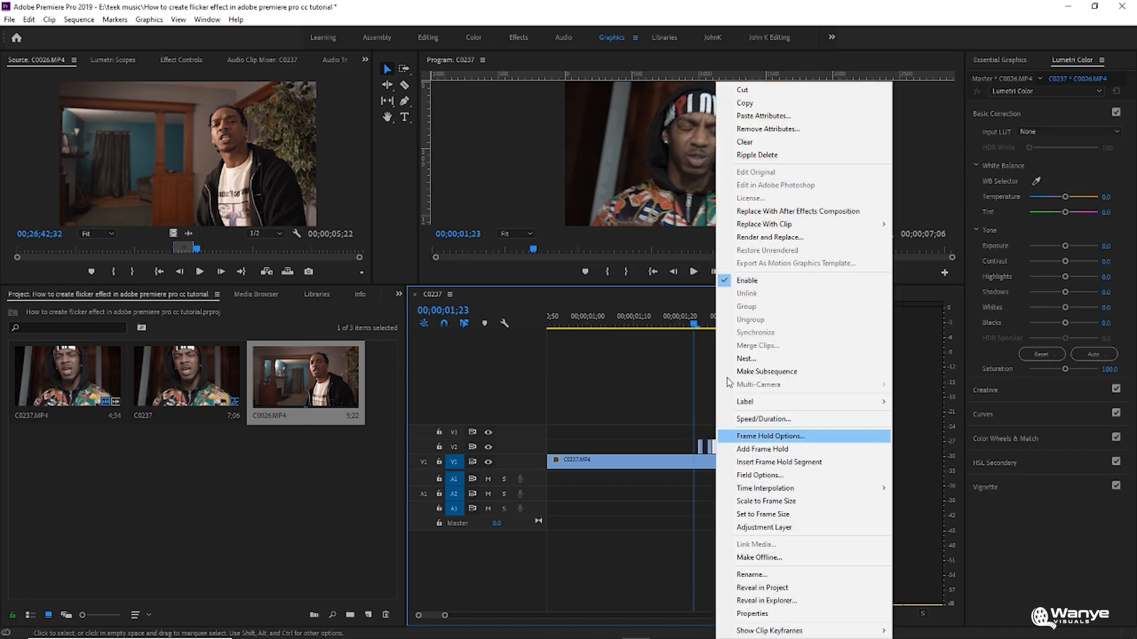
{"action": "left_click", "coordinate": [743, 90]}
{"action": "right_click", "coordinate": [727, 450]}
{"action": "left_click", "coordinate": [770, 90]}
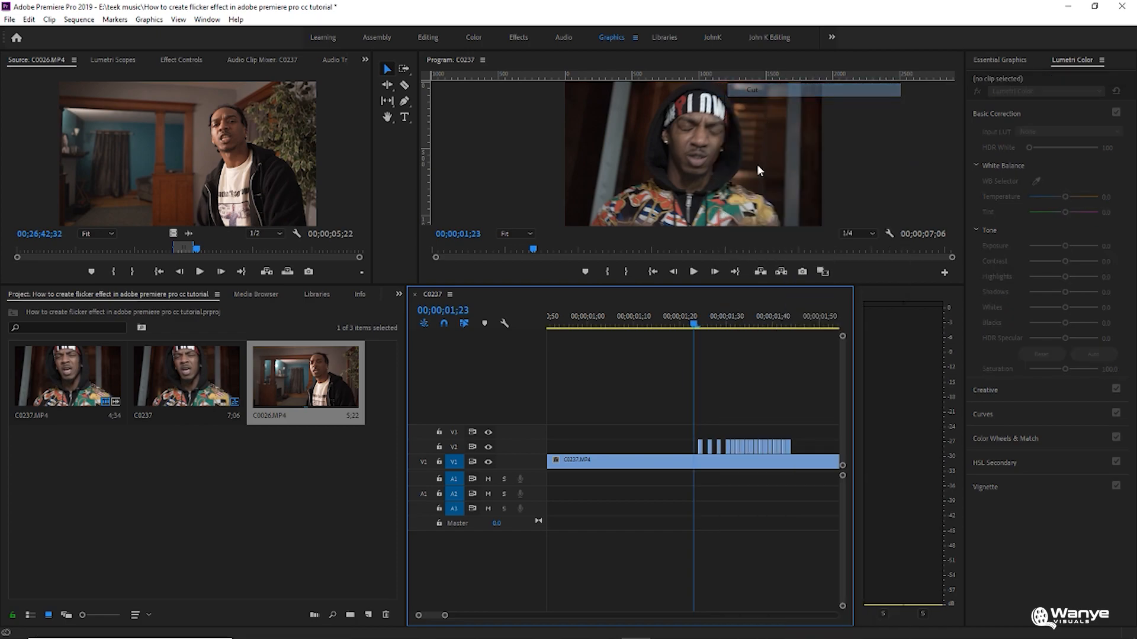
{"action": "right_click", "coordinate": [734, 449]}
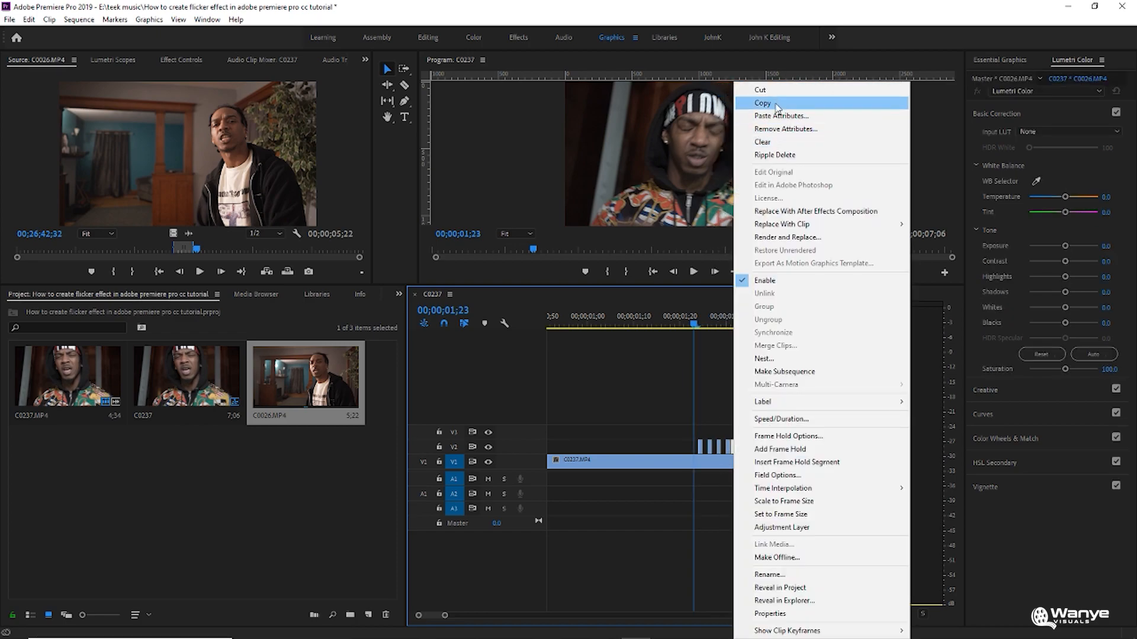
{"action": "left_click", "coordinate": [765, 89]}
{"action": "right_click", "coordinate": [745, 455]}
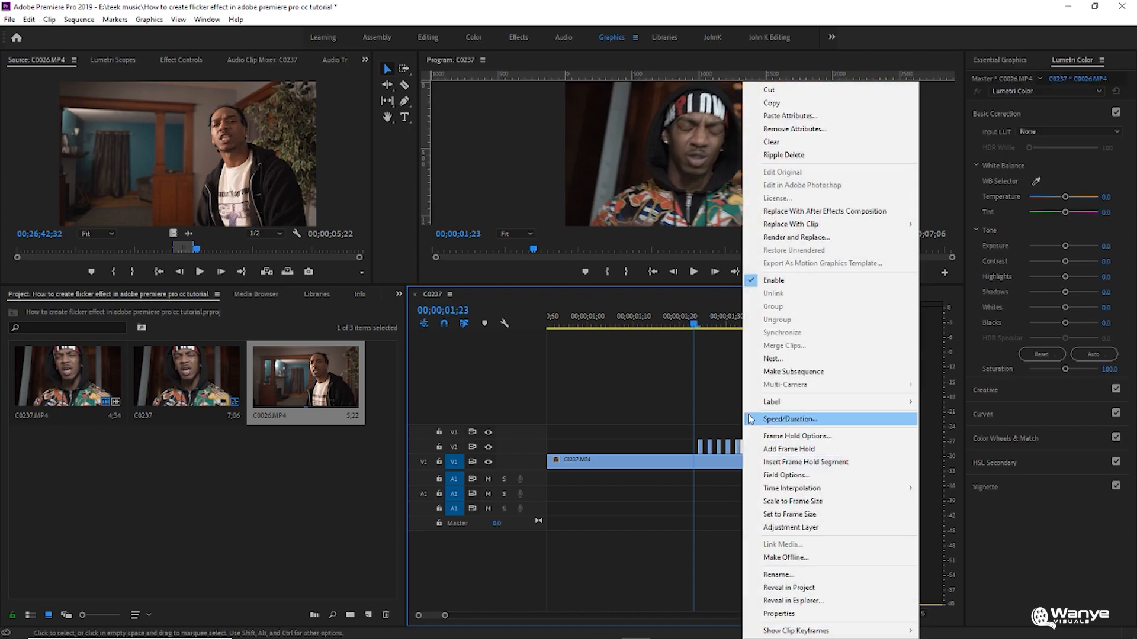
{"action": "left_click", "coordinate": [767, 89]}
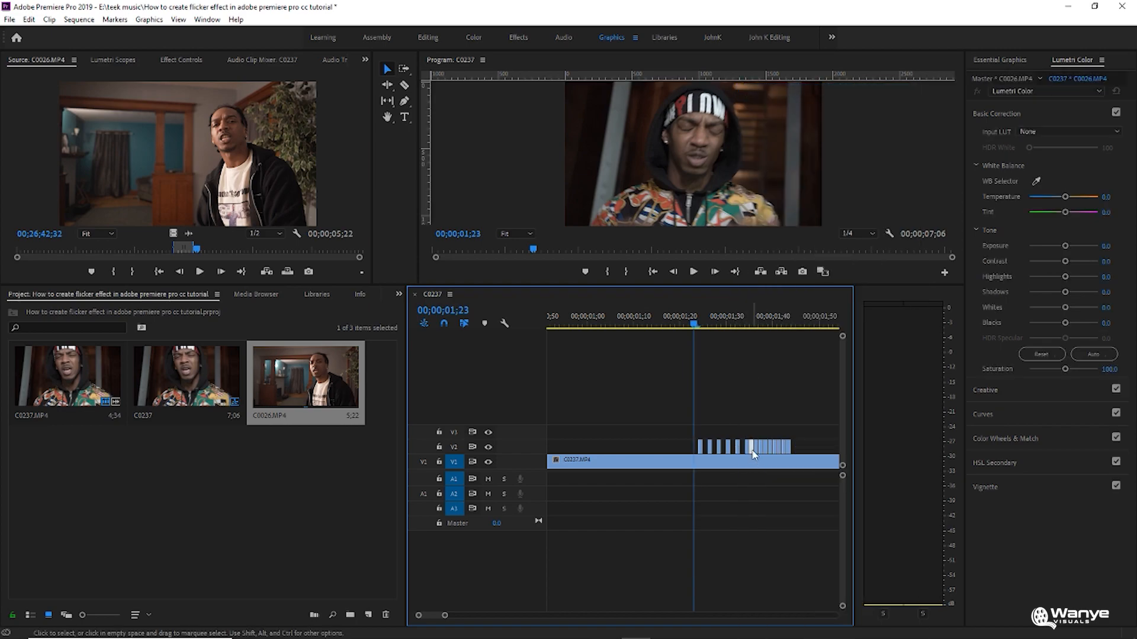
{"action": "right_click", "coordinate": [750, 454]}
{"action": "left_click", "coordinate": [769, 90]}
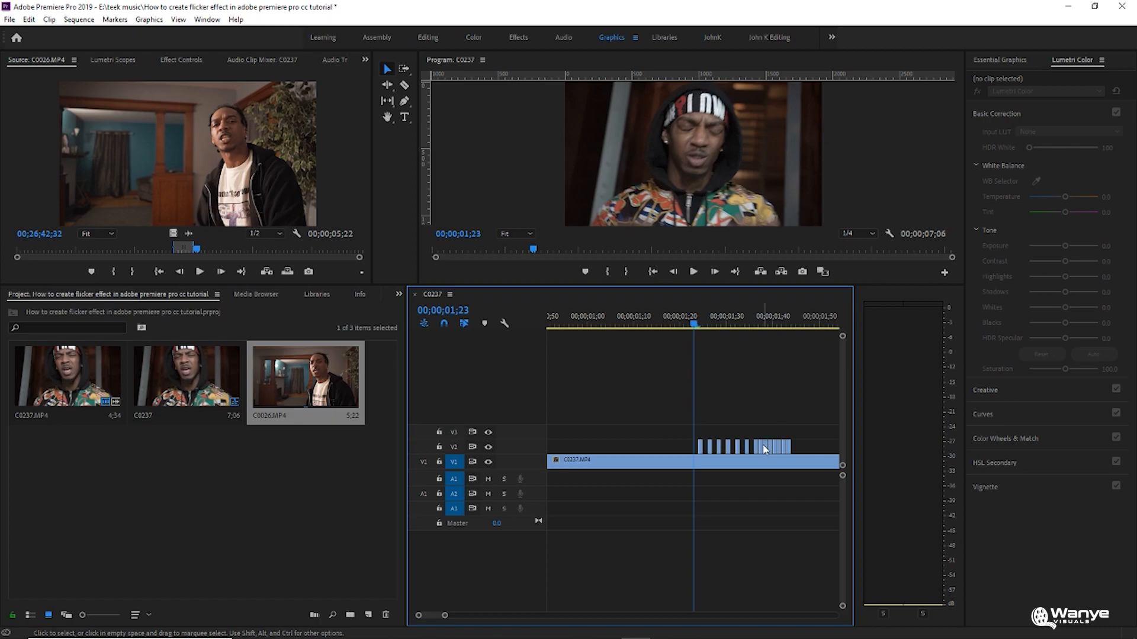
{"action": "right_click", "coordinate": [765, 449]}
{"action": "left_click", "coordinate": [833, 94]}
{"action": "right_click", "coordinate": [771, 449]}
{"action": "left_click", "coordinate": [806, 89]}
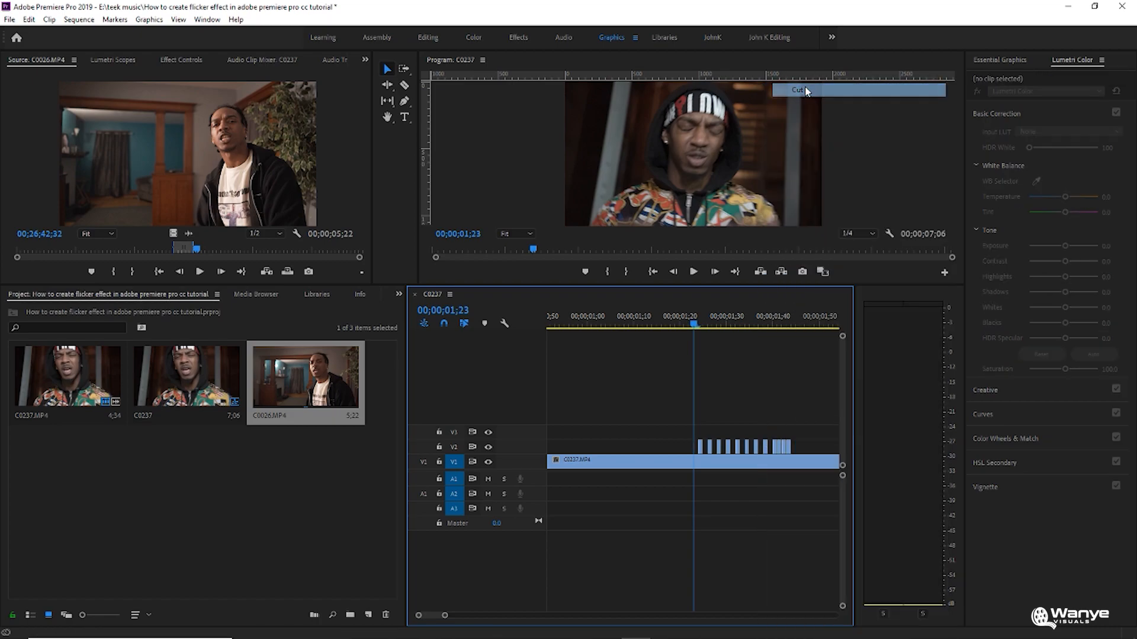
{"action": "right_click", "coordinate": [782, 449]}
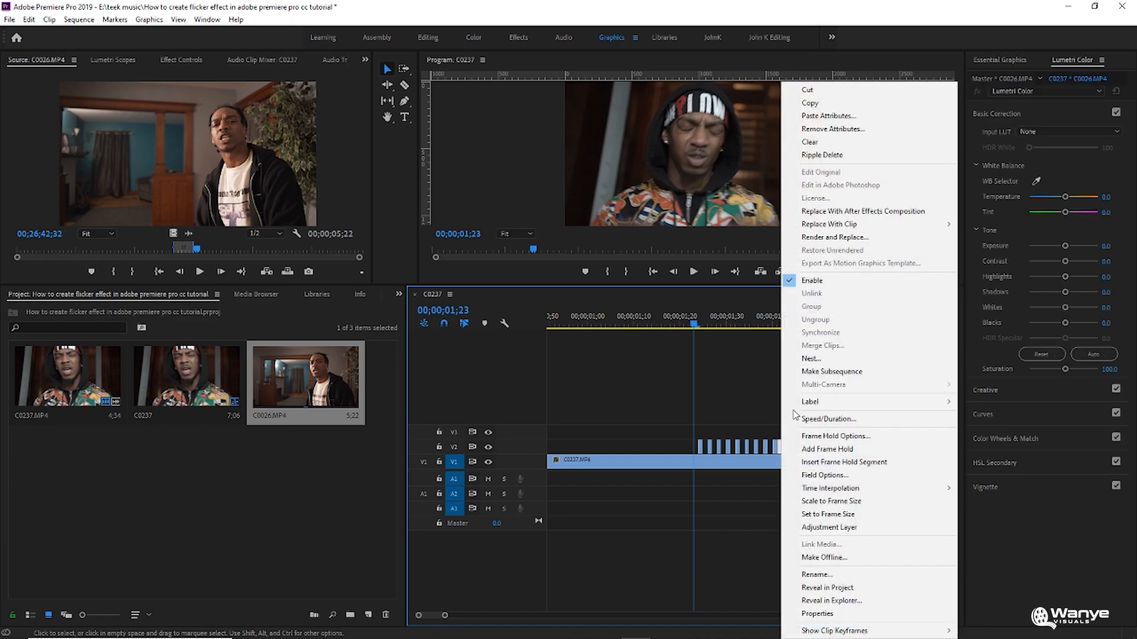
{"action": "left_click", "coordinate": [807, 89]}
{"action": "right_click", "coordinate": [791, 453]}
{"action": "left_click", "coordinate": [808, 89]}
Step: Play the sequence from just before the C0026.MP4 slices to preview the flicker effect
{"action": "left_click", "coordinate": [651, 319]}
{"action": "left_click", "coordinate": [693, 274]}
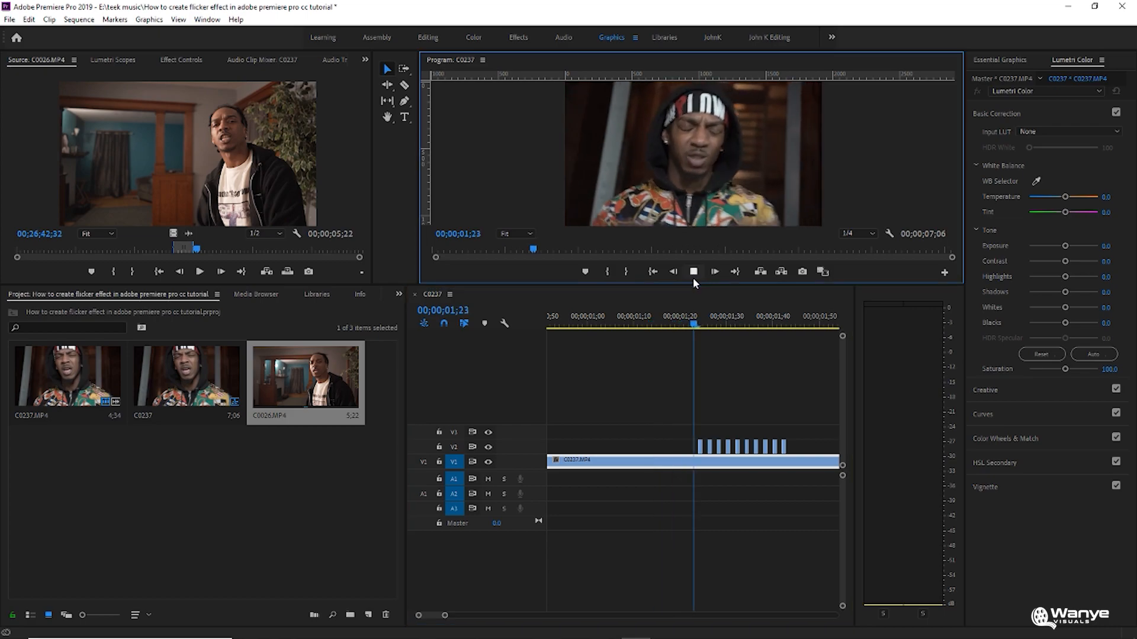
{"action": "left_click_drag", "start_coordinate": [447, 617], "coordinate": [468, 616]}
{"action": "left_click", "coordinate": [627, 319]}
{"action": "left_click", "coordinate": [694, 274]}
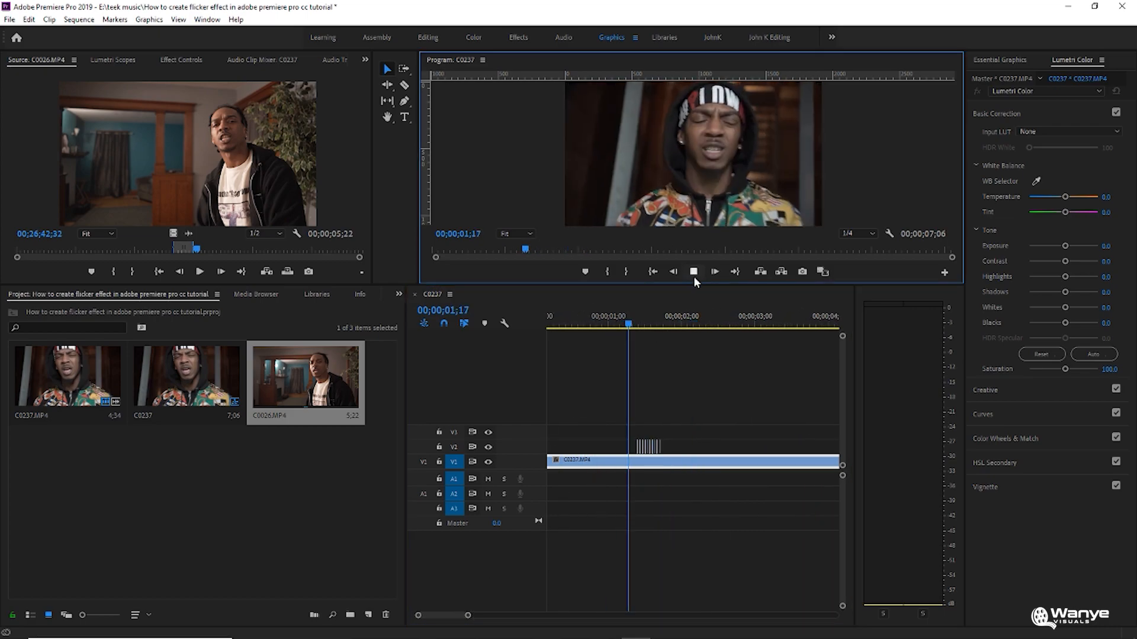
{"action": "left_click", "coordinate": [628, 320]}
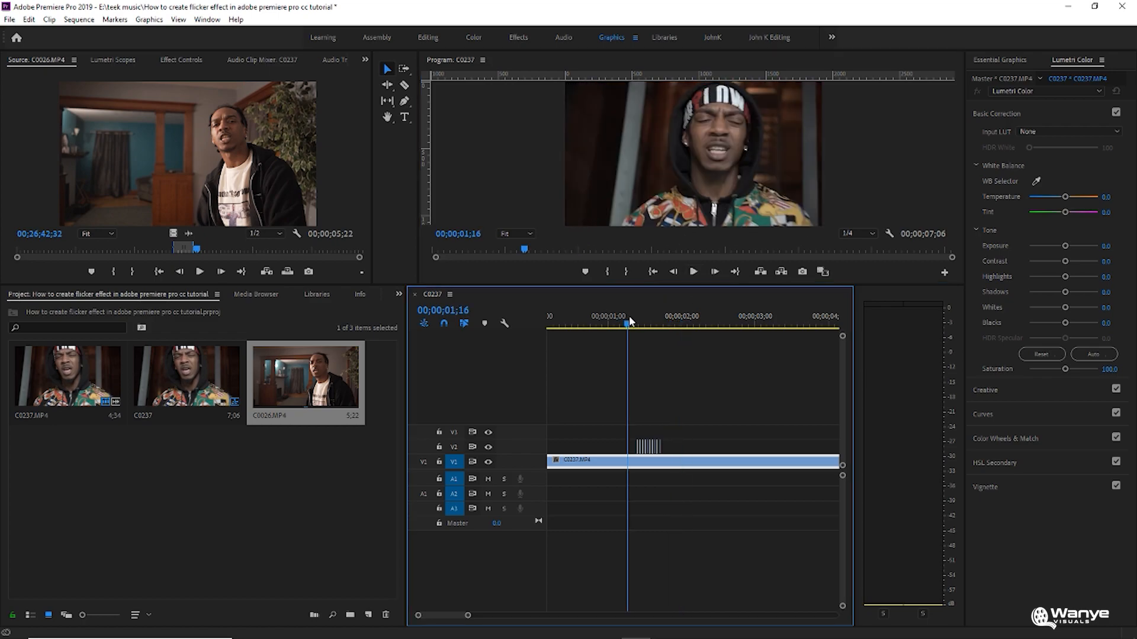
{"action": "left_click", "coordinate": [693, 271]}
{"action": "left_click", "coordinate": [692, 271]}
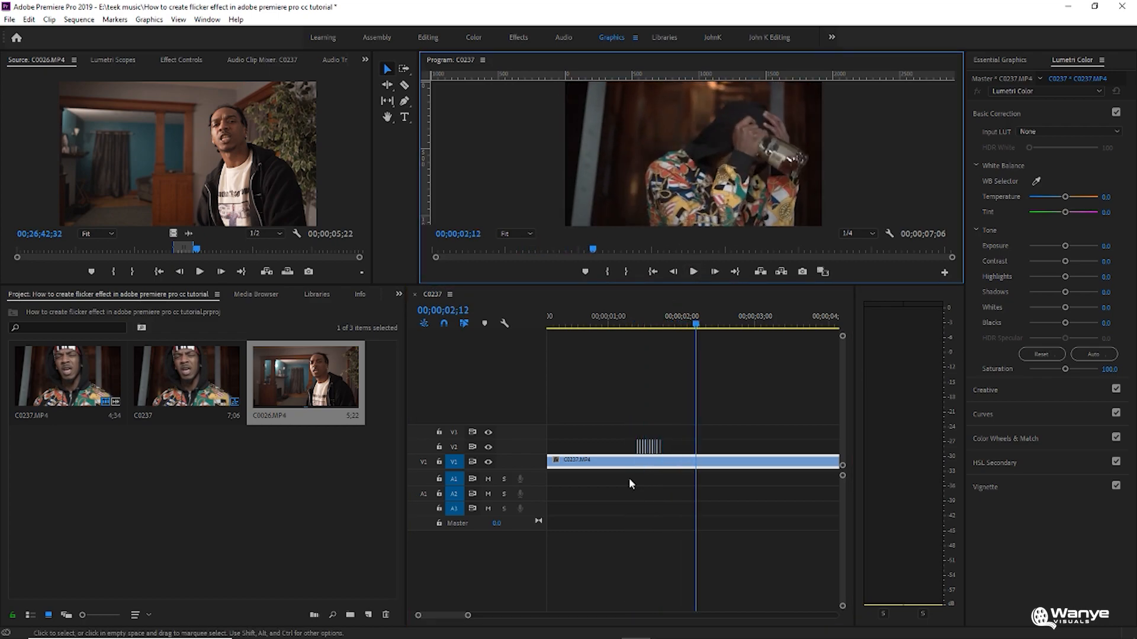
Step: Try adjusting the scale and opacity of individual C0026.MP4 slices, at about 00;00;01;26 and 00;00;01;32
{"action": "left_click_drag", "start_coordinate": [467, 615], "coordinate": [432, 616]}
{"action": "left_click", "coordinate": [567, 346]}
{"action": "left_click", "coordinate": [677, 326]}
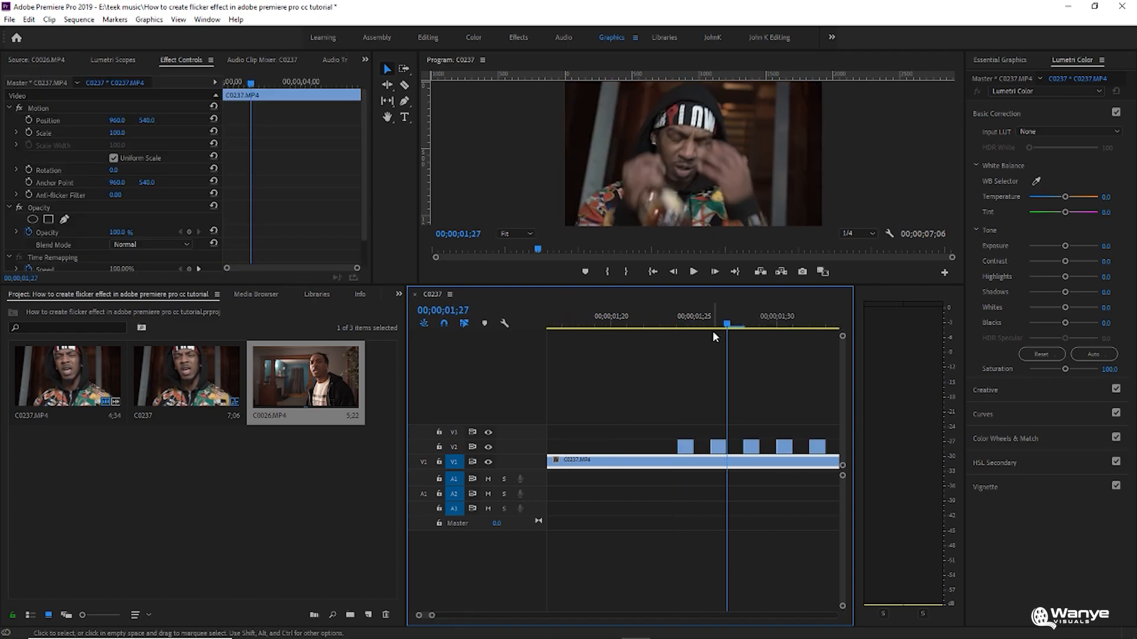
{"action": "left_click", "coordinate": [713, 326]}
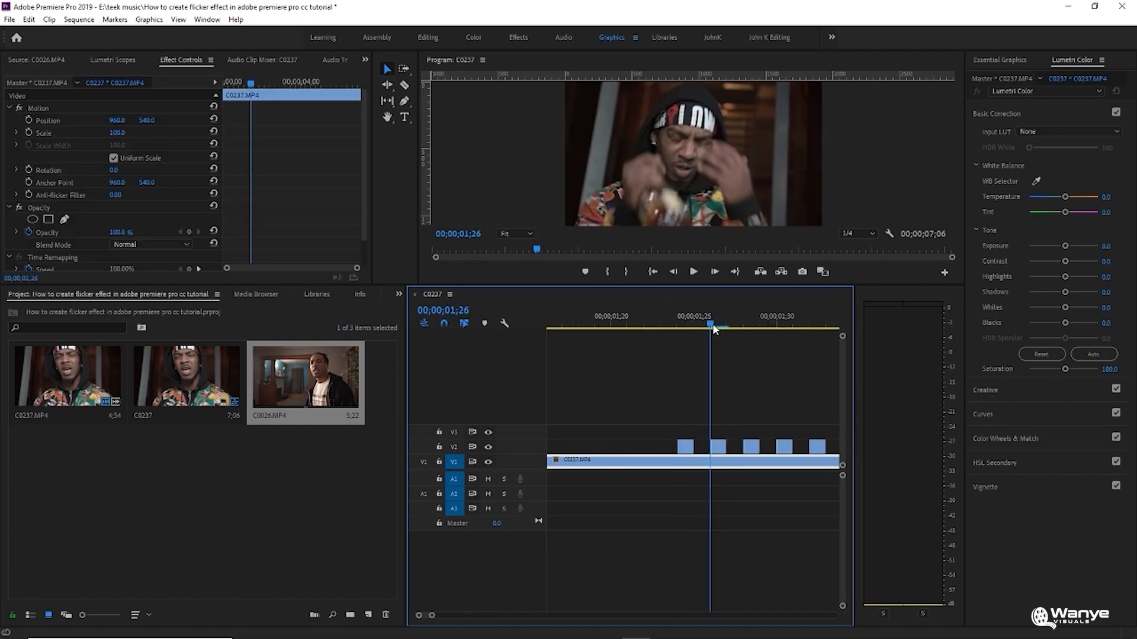
{"action": "left_click", "coordinate": [718, 446]}
{"action": "left_click_drag", "start_coordinate": [116, 133], "coordinate": [128, 133]}
{"action": "left_click_drag", "start_coordinate": [118, 232], "coordinate": [106, 232]}
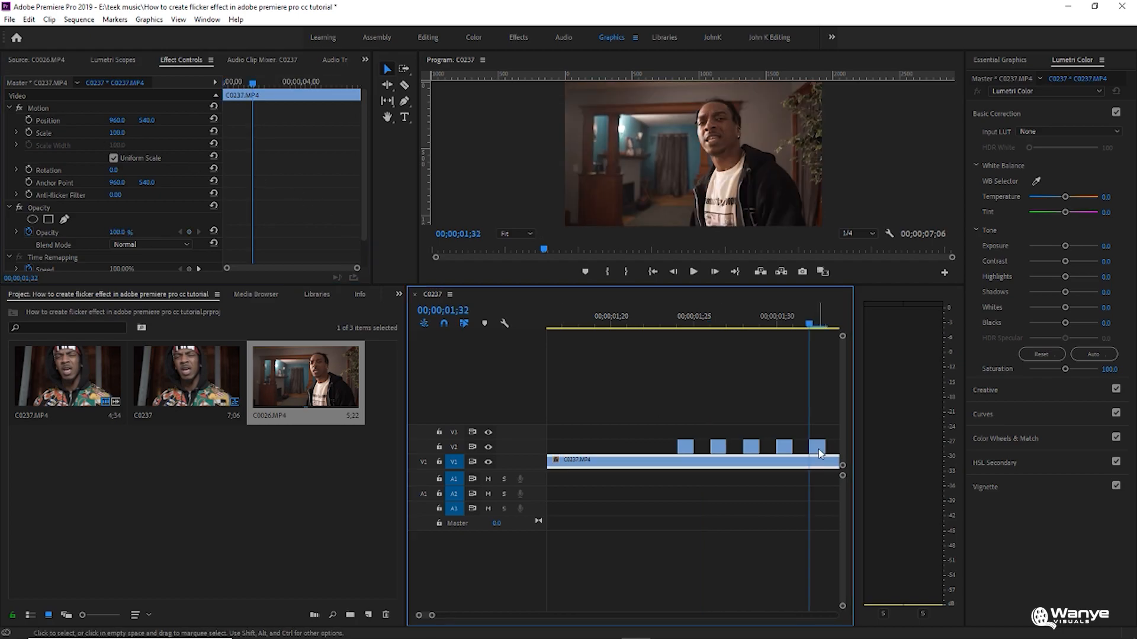
{"action": "left_click", "coordinate": [819, 448]}
{"action": "left_click_drag", "start_coordinate": [118, 232], "coordinate": [103, 233]}
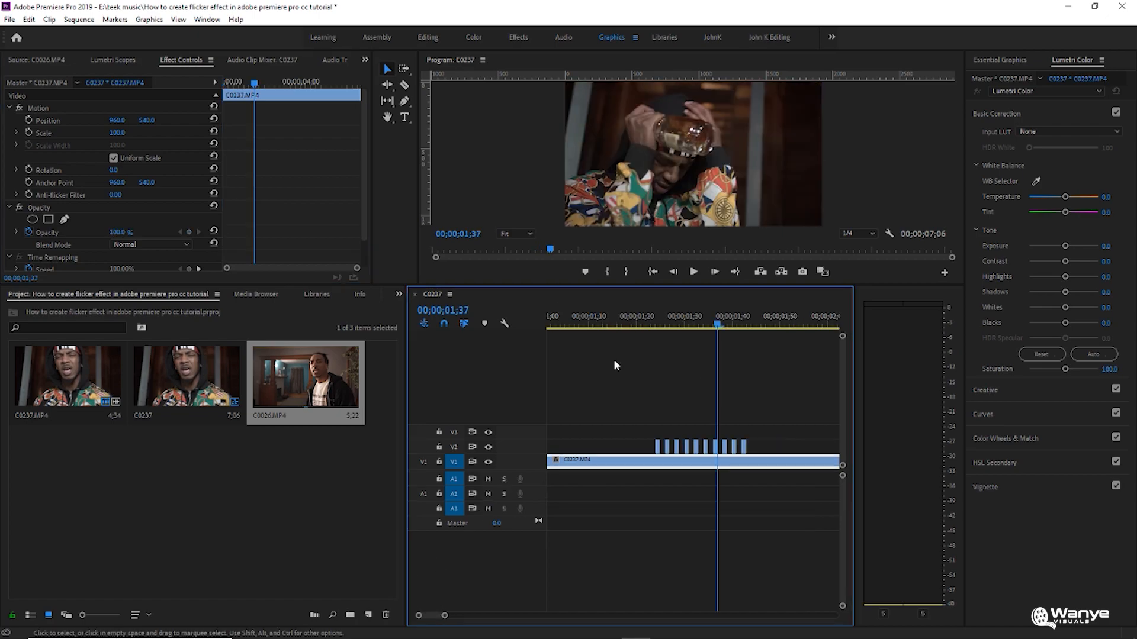
Step: Replay the section containing the flickering slices and stop just past the last one
{"action": "left_click", "coordinate": [622, 318]}
{"action": "left_click", "coordinate": [693, 272]}
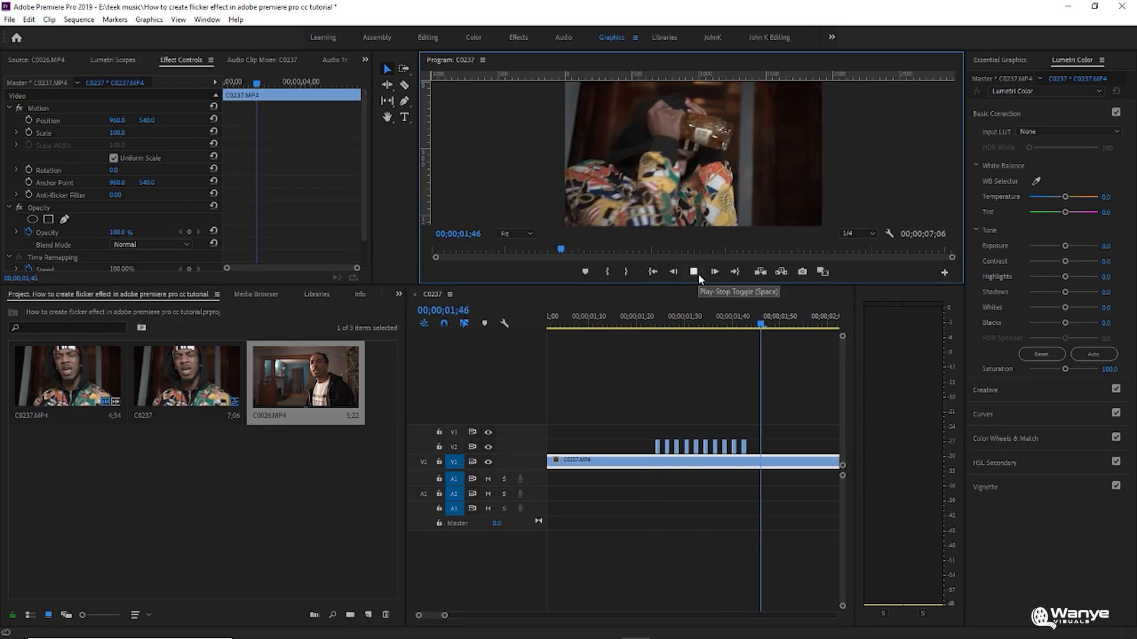
{"action": "key", "text": "space"}
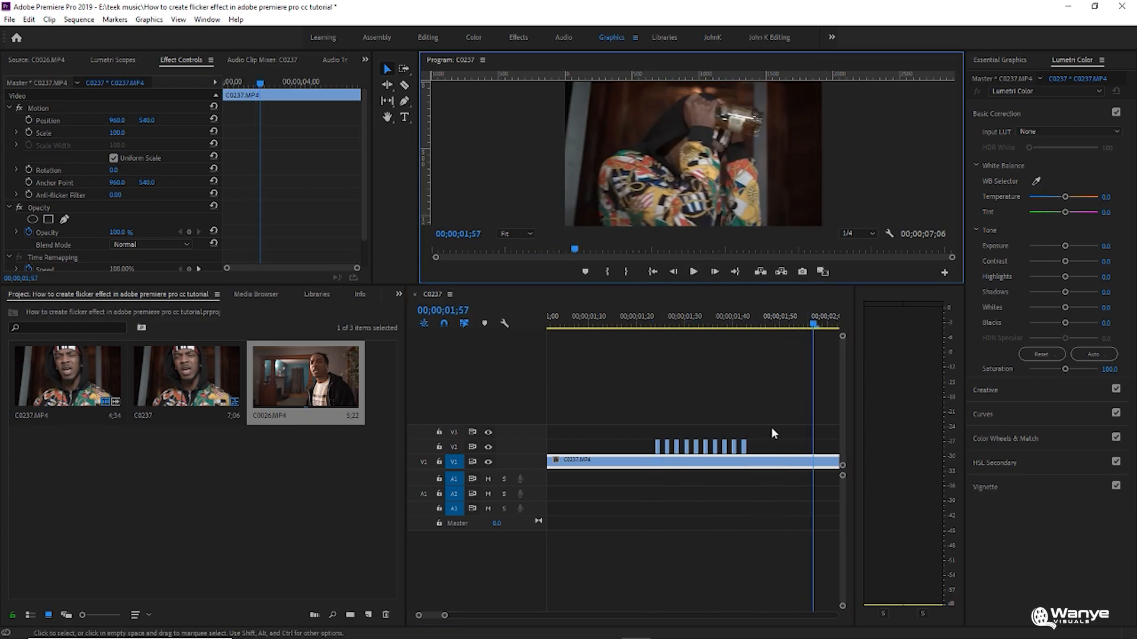
Step: Select all remaining C0026.MP4 slices on V2 and cut them from the sequence
{"action": "left_click_drag", "start_coordinate": [759, 448], "coordinate": [647, 440]}
{"action": "right_click", "coordinate": [657, 444]}
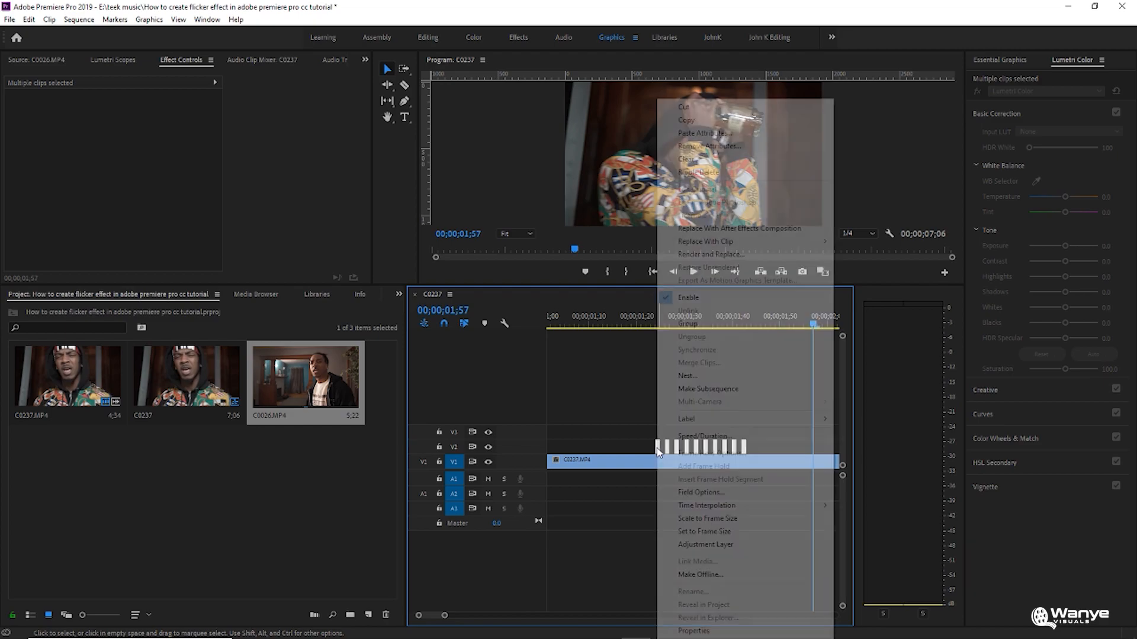
{"action": "left_click", "coordinate": [675, 108]}
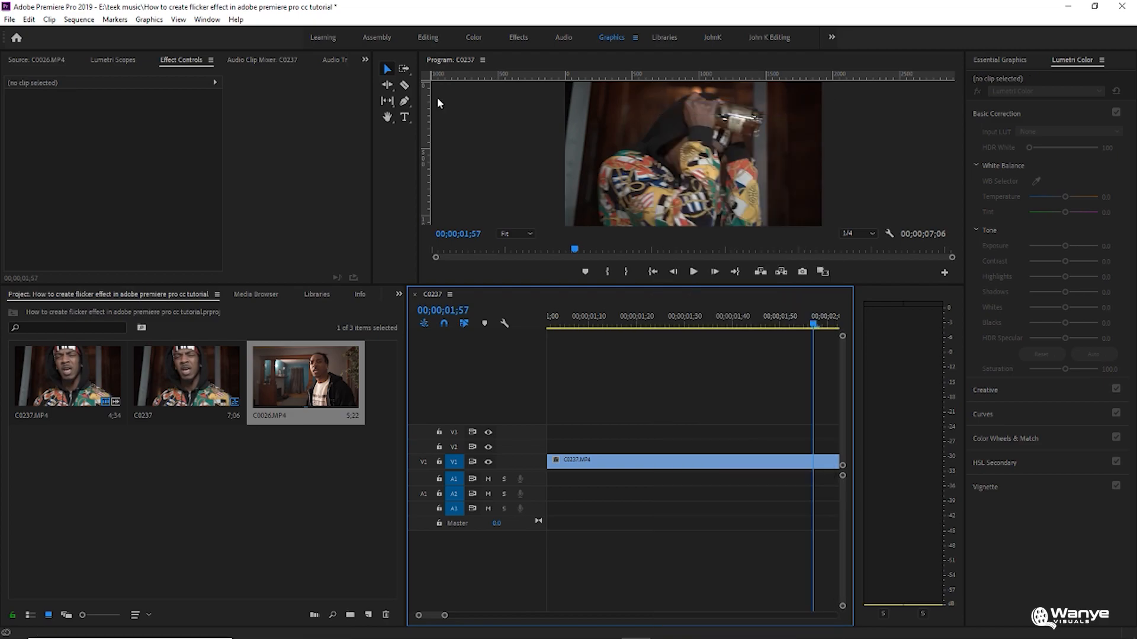
Step: Create a black 1920 x 1080 color matte and place it on V2 above C0237.MP4, starting at about 00;00;01;23
{"action": "left_click", "coordinate": [10, 20]}
{"action": "mouse_move", "coordinate": [23, 36]}
{"action": "left_click", "coordinate": [250, 233]}
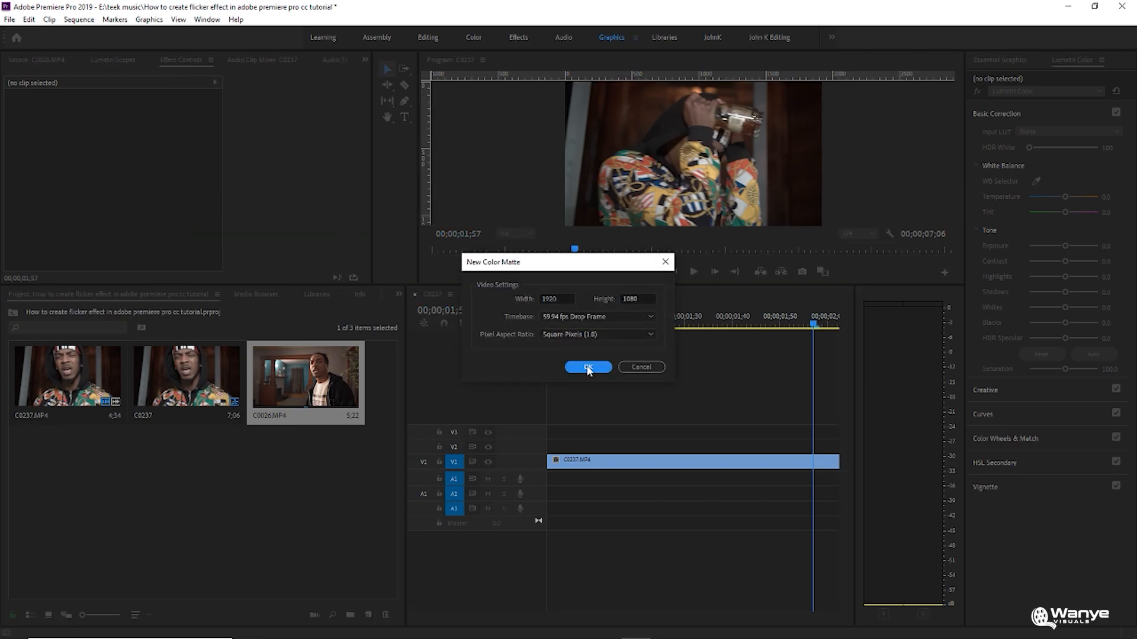
{"action": "left_click", "coordinate": [588, 366]}
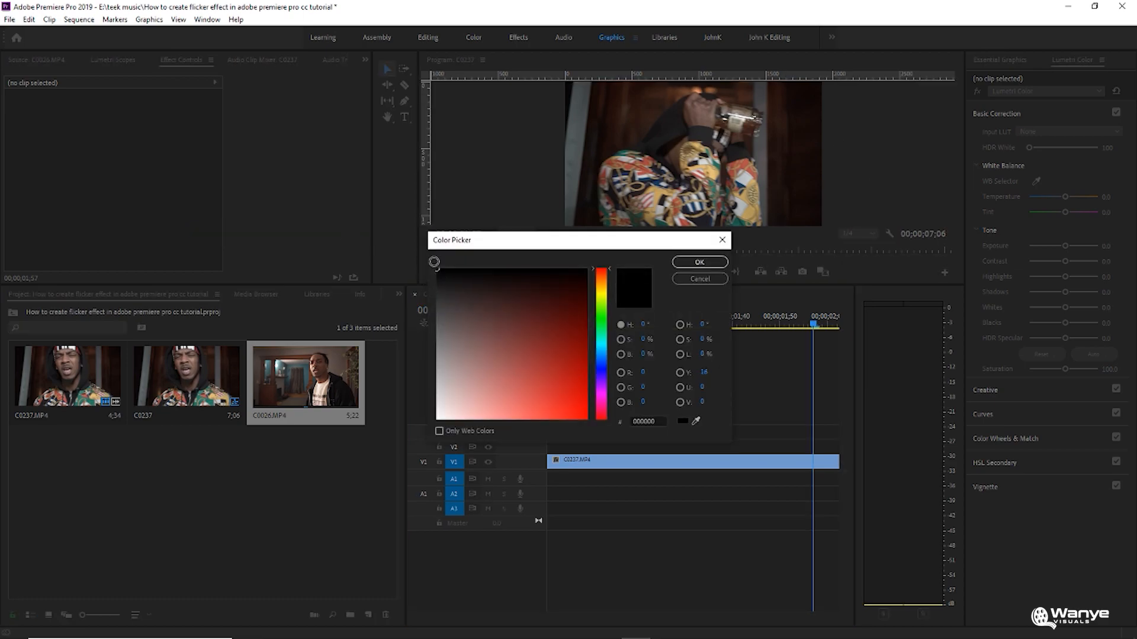
{"action": "left_click", "coordinate": [691, 264]}
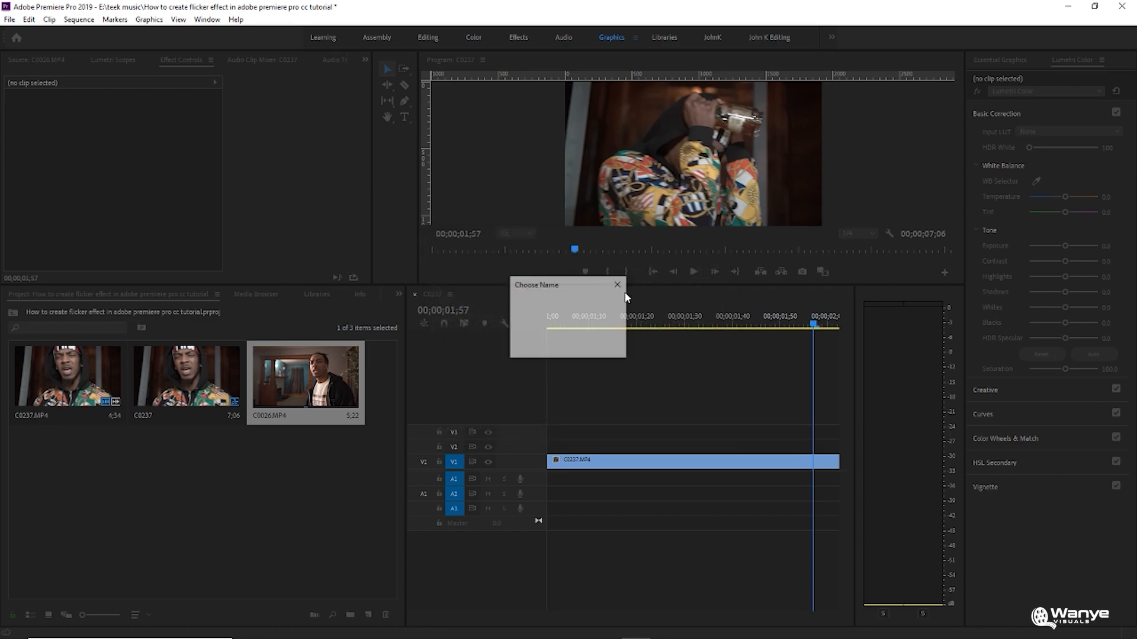
{"action": "left_click", "coordinate": [536, 343]}
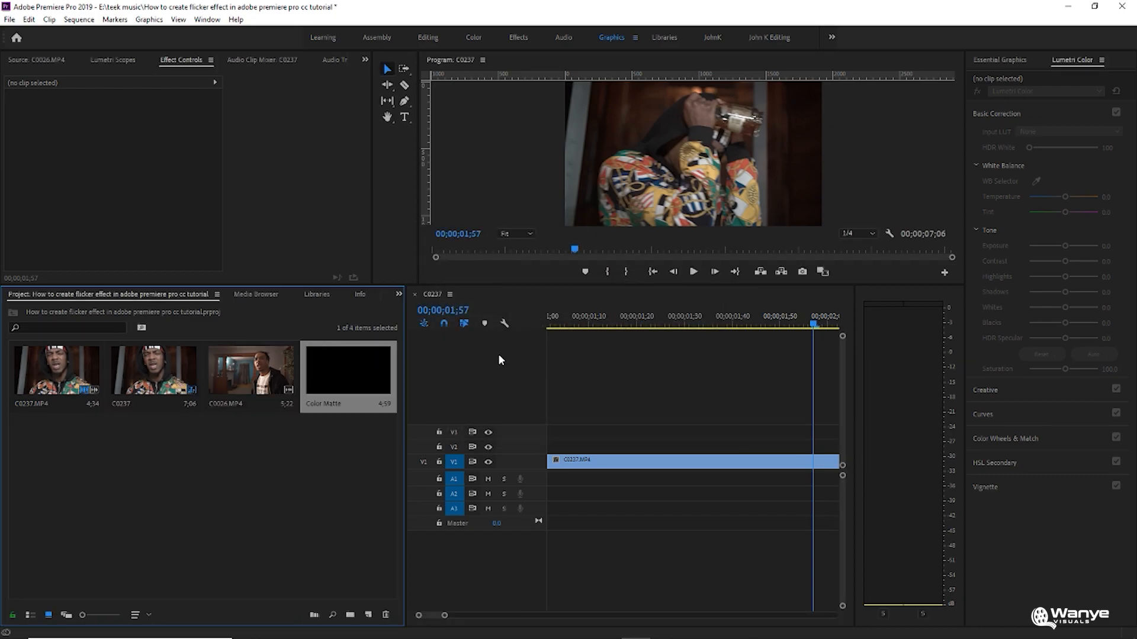
{"action": "left_click_drag", "start_coordinate": [338, 374], "coordinate": [653, 447]}
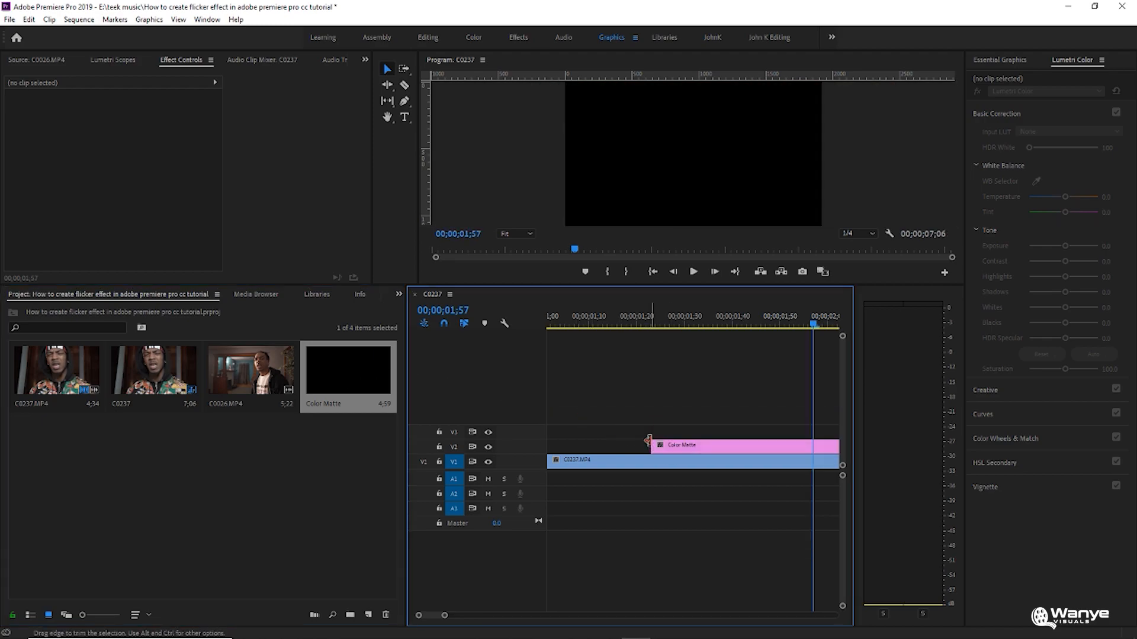
Step: Razor the beginning of the Color Matte clip on V2 into one-frame slices, starting from 00;00;01;23
{"action": "left_click", "coordinate": [653, 323]}
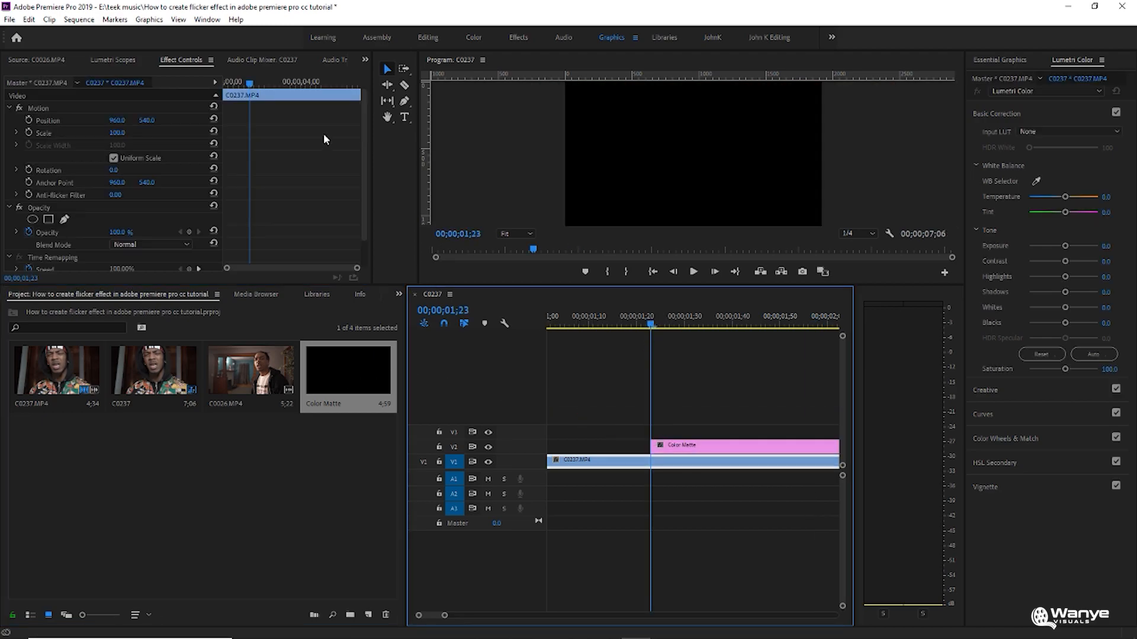
{"action": "left_click", "coordinate": [405, 85]}
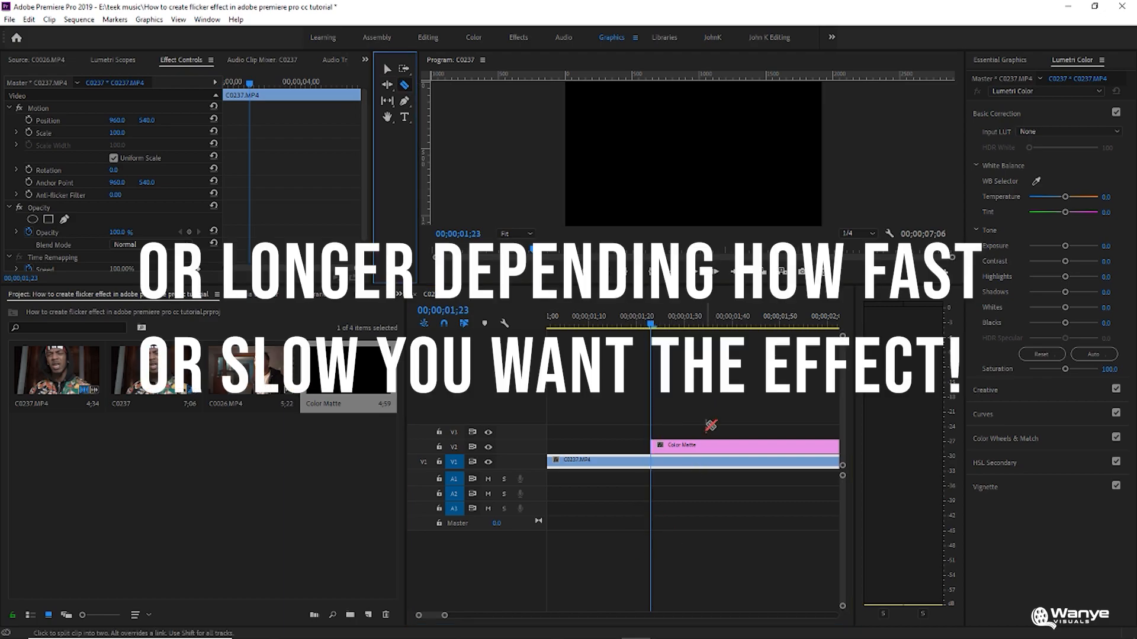
{"action": "left_click", "coordinate": [652, 320]}
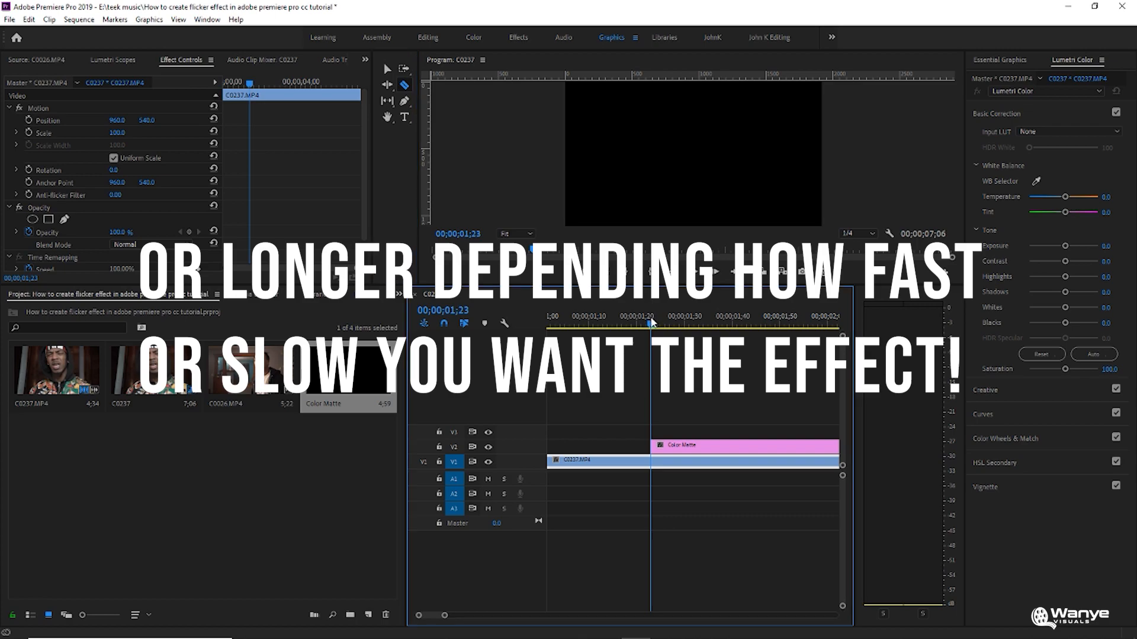
{"action": "key", "text": "Right"}
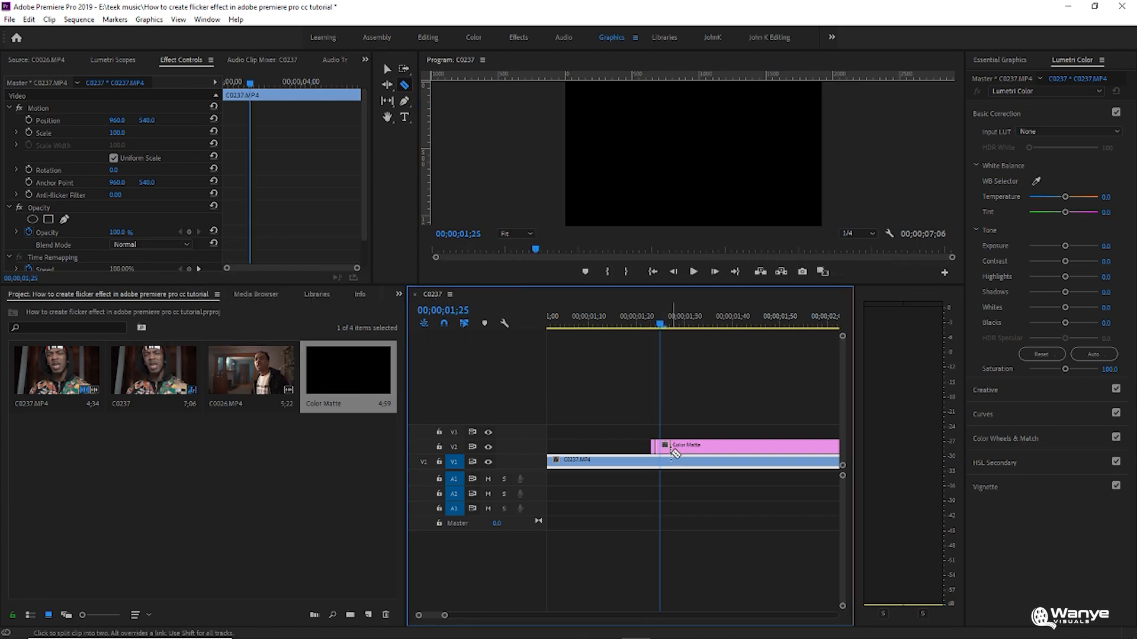
{"action": "left_click", "coordinate": [661, 448]}
{"action": "key", "text": "Right"}
{"action": "left_click", "coordinate": [666, 448]}
{"action": "left_click", "coordinate": [670, 449]}
{"action": "left_click", "coordinate": [674, 448]}
{"action": "left_click", "coordinate": [693, 448]}
{"action": "left_click_drag", "start_coordinate": [666, 324], "coordinate": [690, 332]}
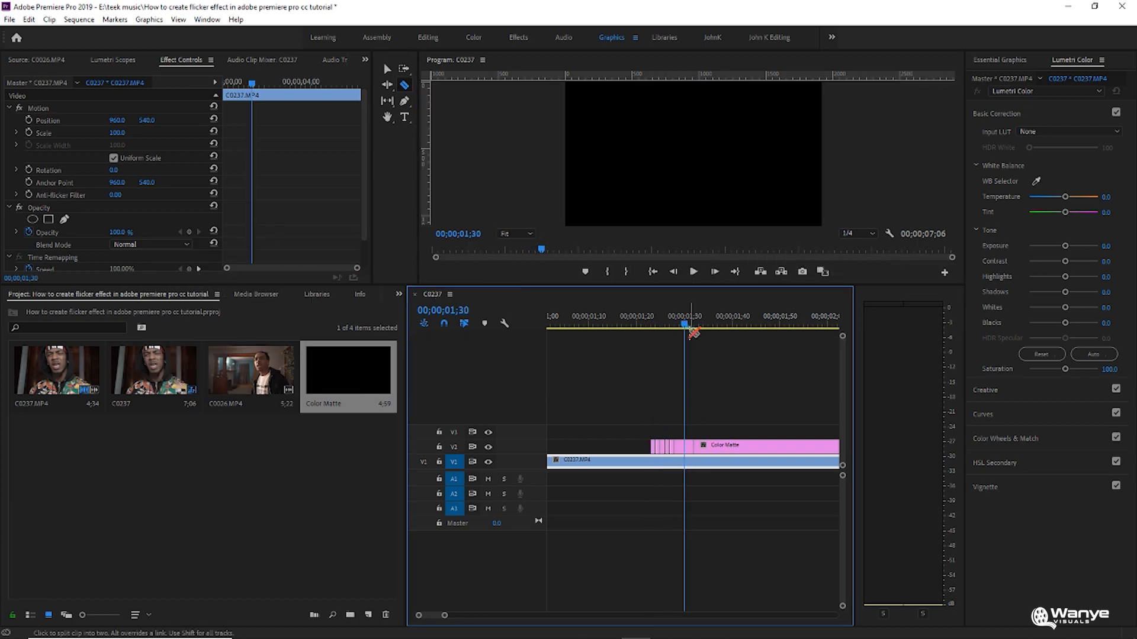
Step: Continue razoring the Color Matte frame by frame until one-frame slices reach about 00;00;01;50
{"action": "key", "text": "Left"}
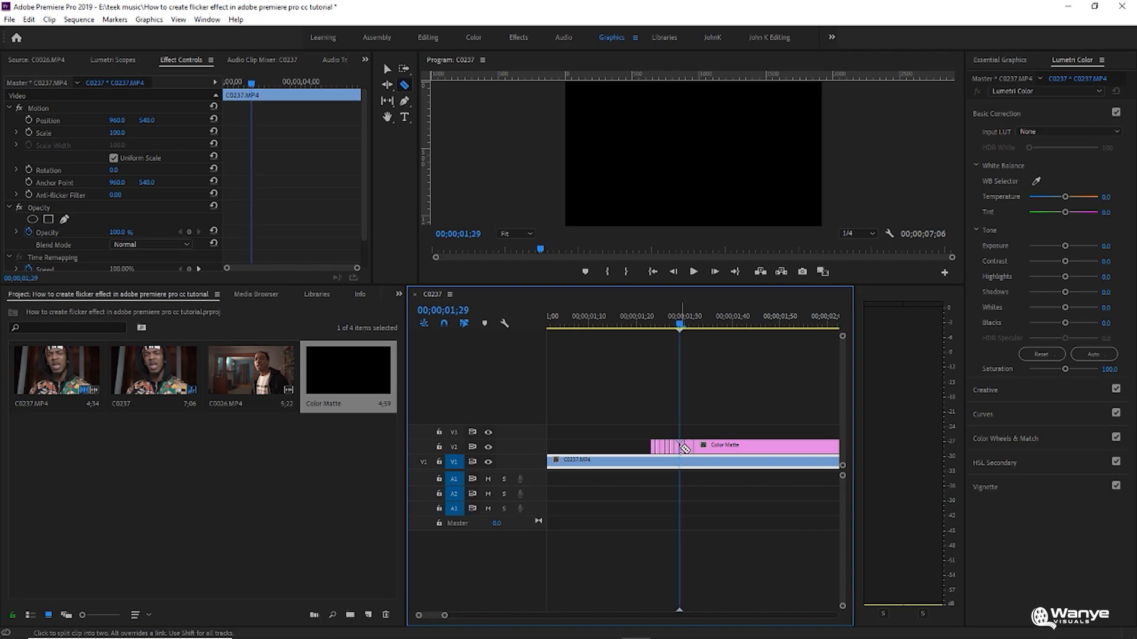
{"action": "key", "text": "Right"}
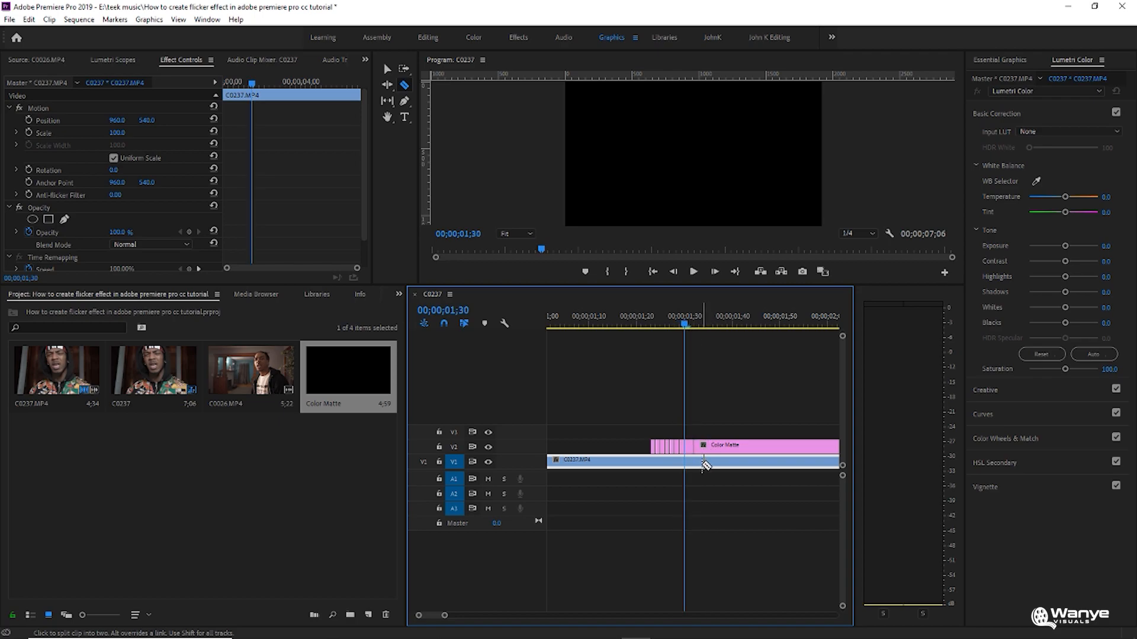
{"action": "key", "text": "Right"}
{"action": "left_click", "coordinate": [690, 447]}
{"action": "key", "text": "Right"}
{"action": "key", "text": "Right"}
{"action": "left_click", "coordinate": [699, 448]}
{"action": "key", "text": "Right"}
{"action": "left_click", "coordinate": [704, 449]}
{"action": "key", "text": "Right"}
{"action": "left_click", "coordinate": [708, 448]}
{"action": "key", "text": "Right"}
{"action": "left_click", "coordinate": [713, 448]}
{"action": "key", "text": "Right"}
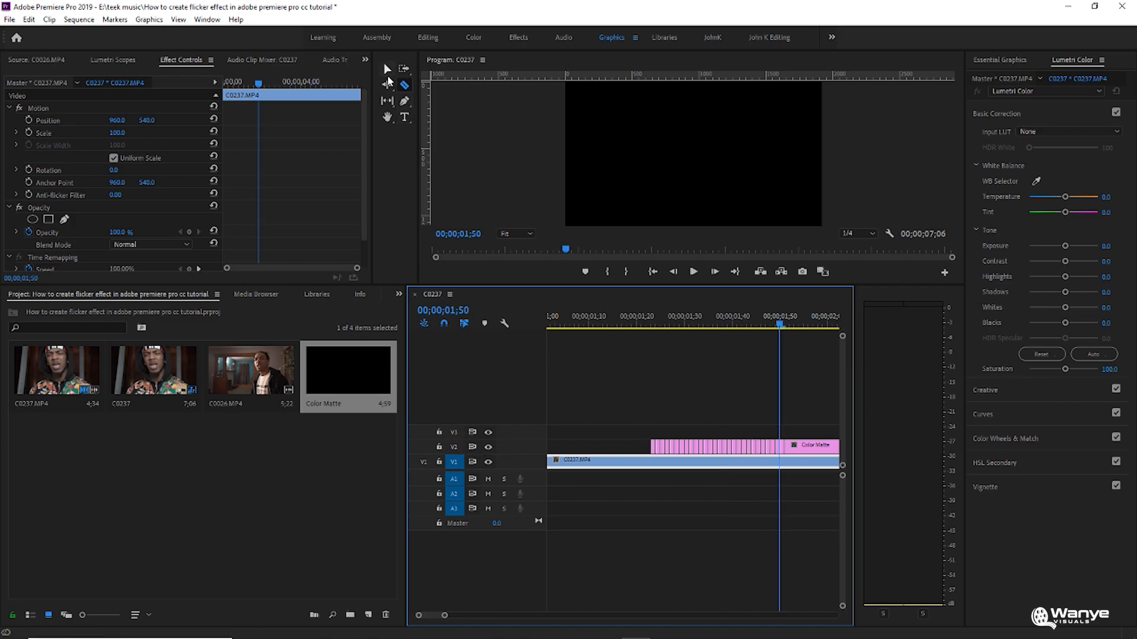
Step: Cut the long leftover Color Matte section after the last one-frame slice from the sequence
{"action": "left_click", "coordinate": [387, 69]}
{"action": "right_click", "coordinate": [813, 450]}
{"action": "left_click", "coordinate": [877, 90]}
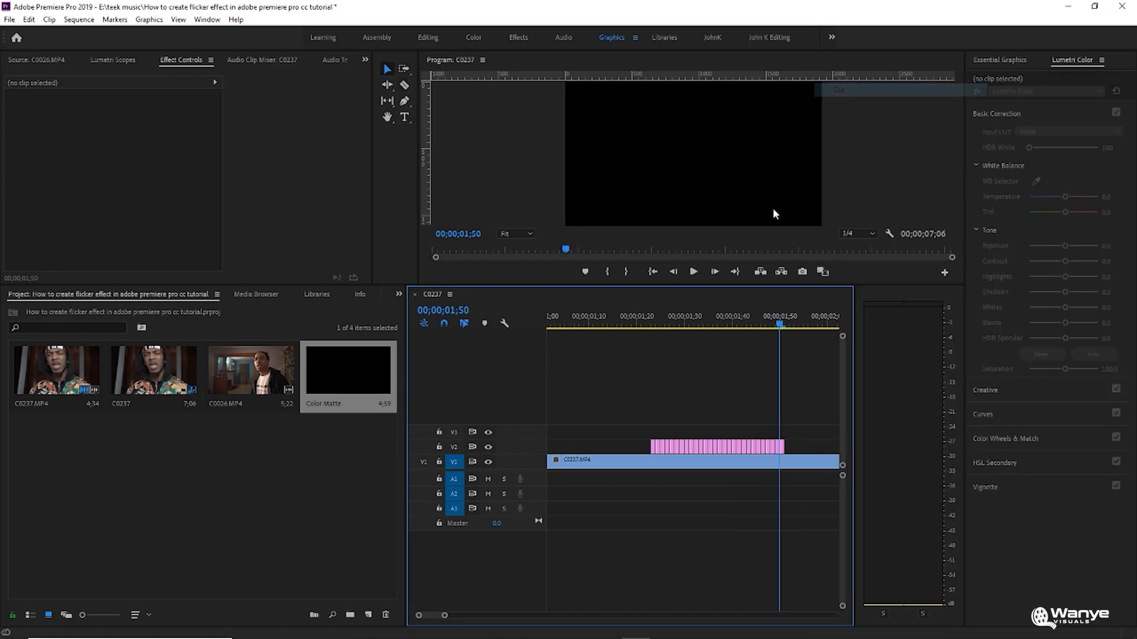
Step: Cut every second Color Matte slice on V2 so that one-frame slices alternate with one-frame gaps
{"action": "right_click", "coordinate": [656, 448]}
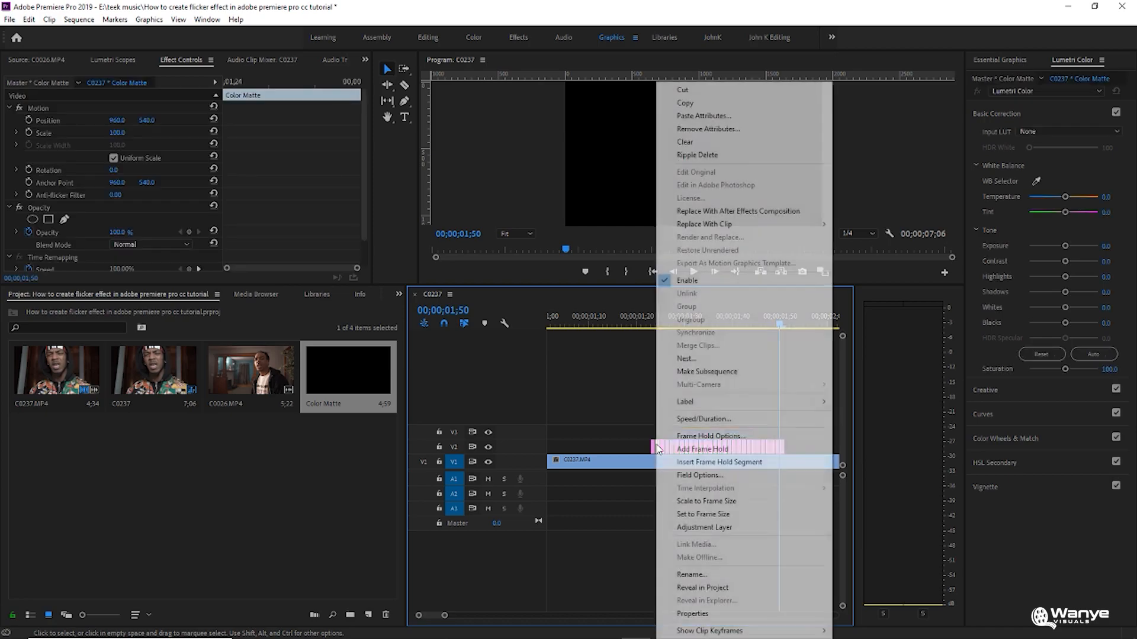
{"action": "left_click", "coordinate": [681, 92]}
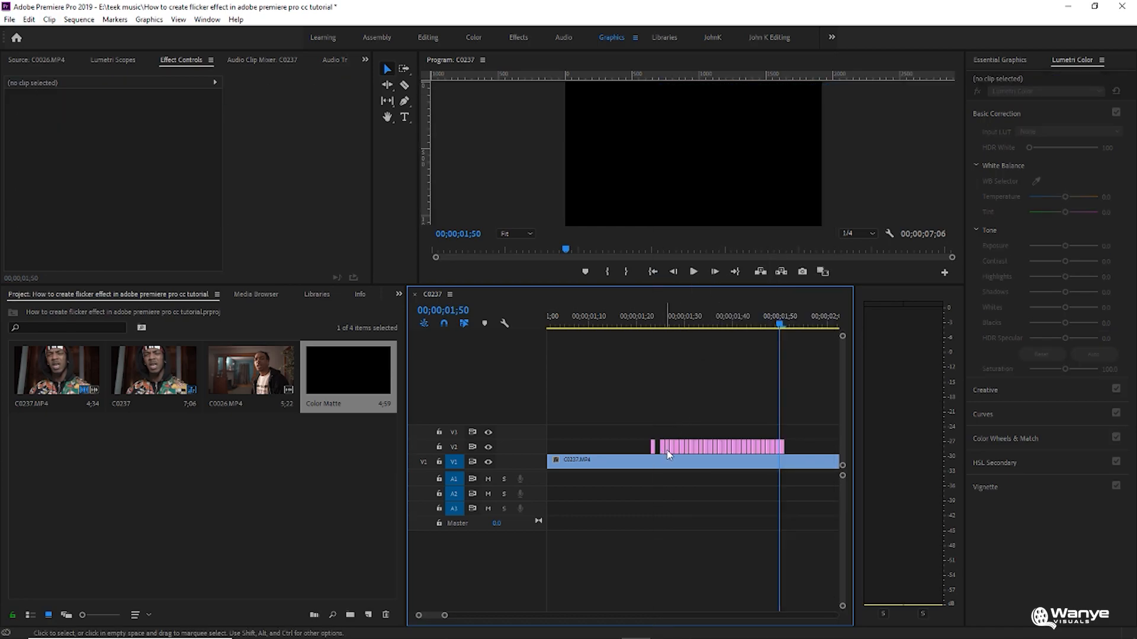
{"action": "right_click", "coordinate": [666, 452]}
{"action": "left_click", "coordinate": [680, 92]}
{"action": "right_click", "coordinate": [678, 451]}
{"action": "left_click", "coordinate": [711, 92]}
{"action": "right_click", "coordinate": [691, 451]}
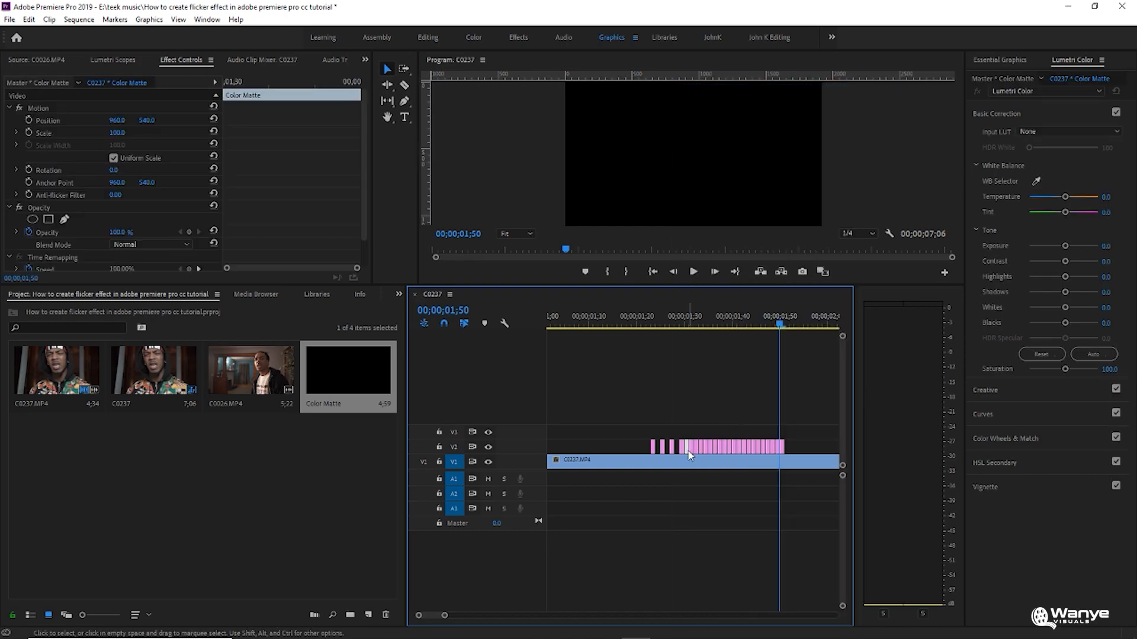
{"action": "left_click", "coordinate": [711, 87]}
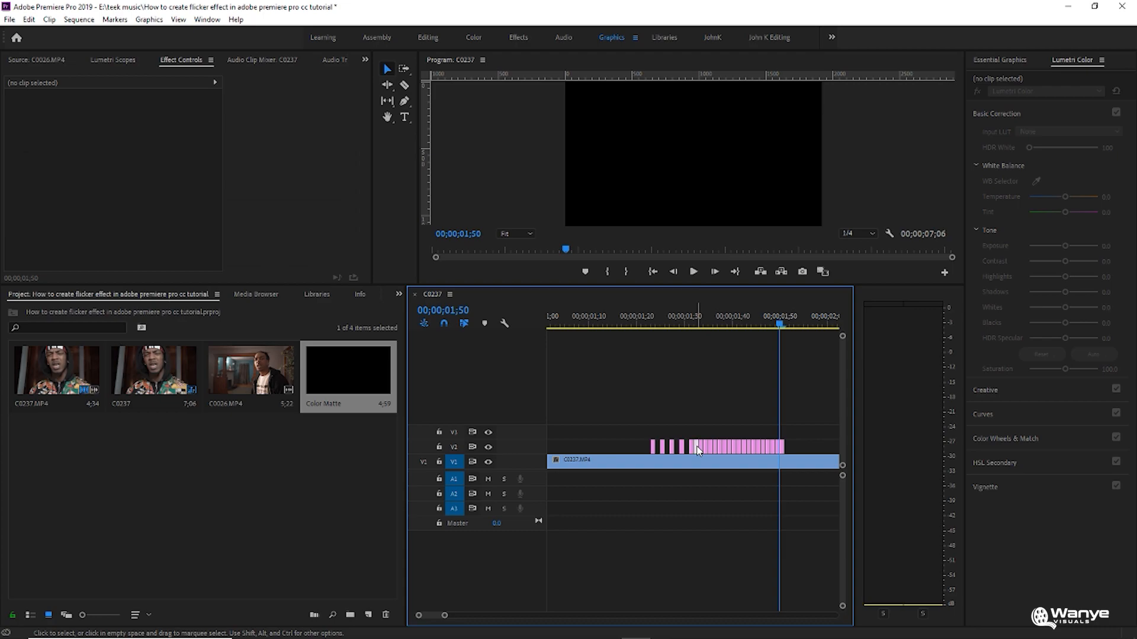
{"action": "right_click", "coordinate": [698, 450]}
{"action": "left_click", "coordinate": [728, 91]}
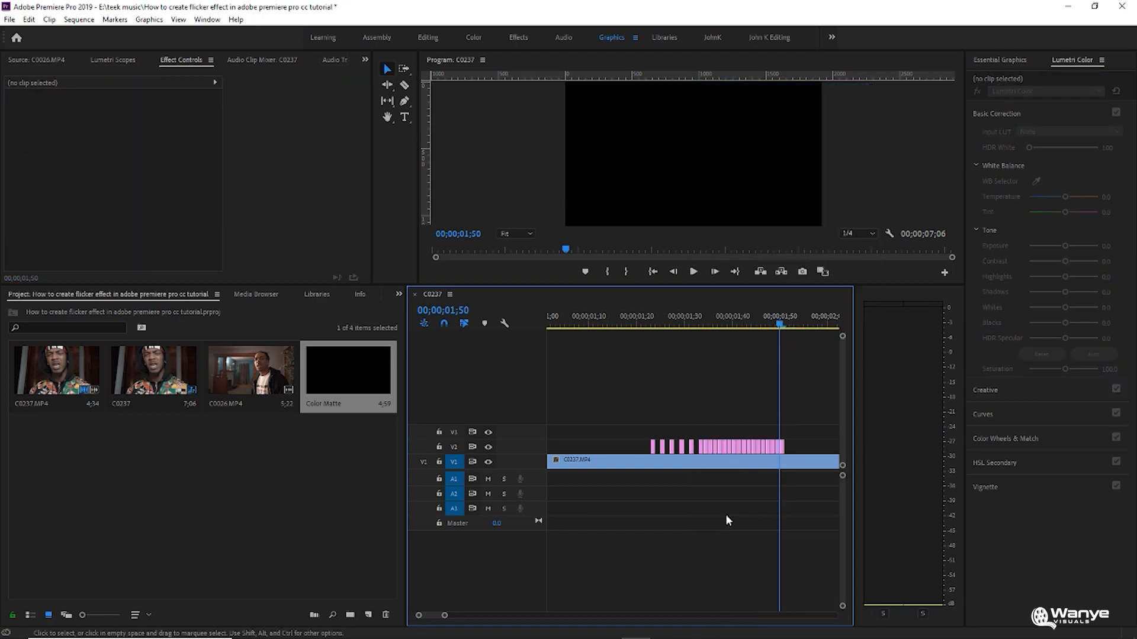
{"action": "right_click", "coordinate": [707, 450]}
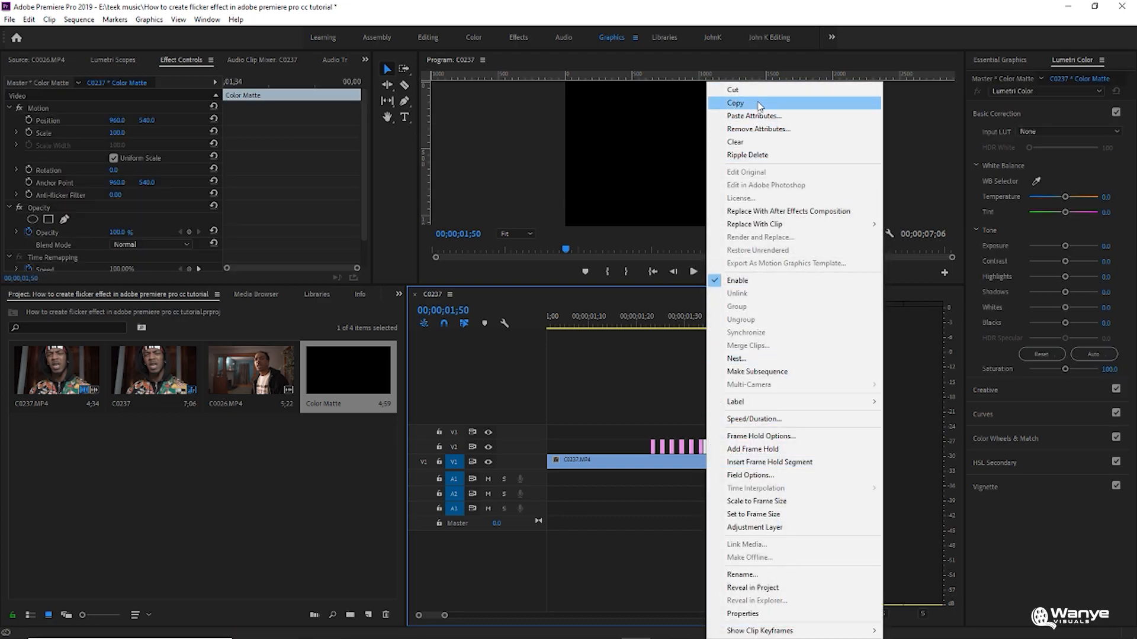
{"action": "left_click", "coordinate": [756, 90]}
Step: Preview the color matte flicker from 00;00;01;21 in the maximized Program monitor and restore the workspace layout
{"action": "left_click", "coordinate": [640, 319]}
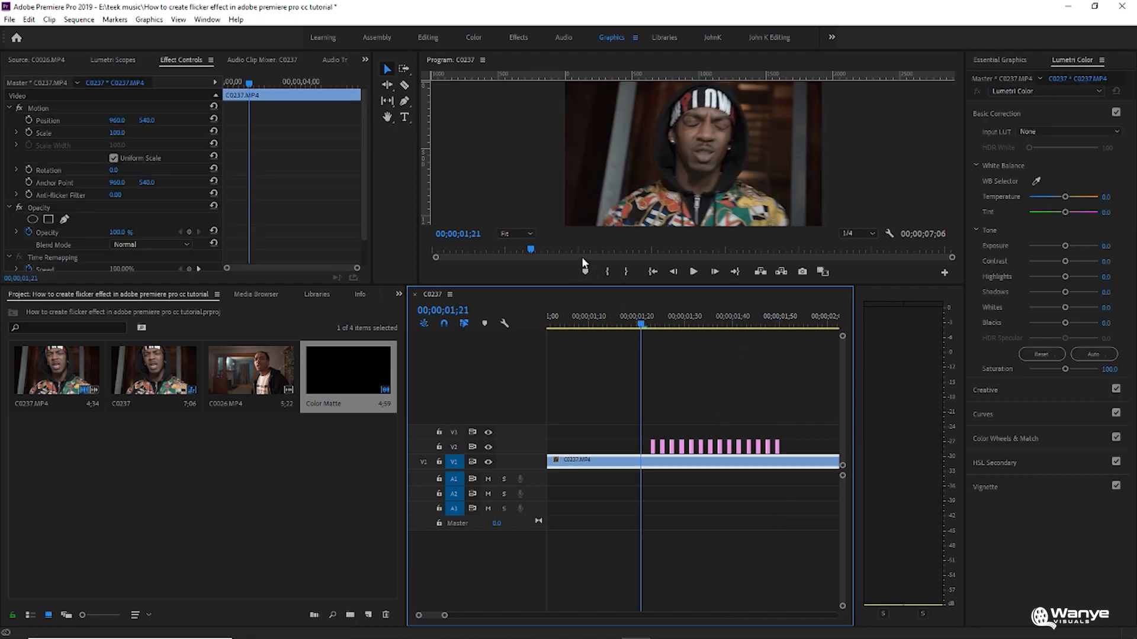
{"action": "key", "text": "grave"}
{"action": "left_click", "coordinate": [570, 614]}
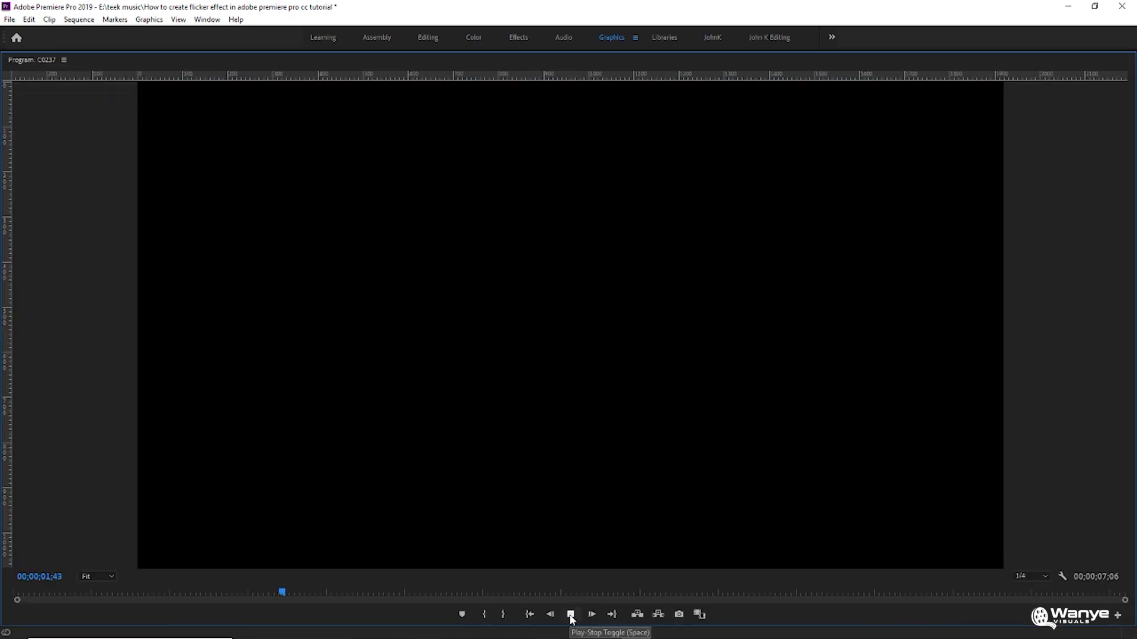
{"action": "key", "text": "grave"}
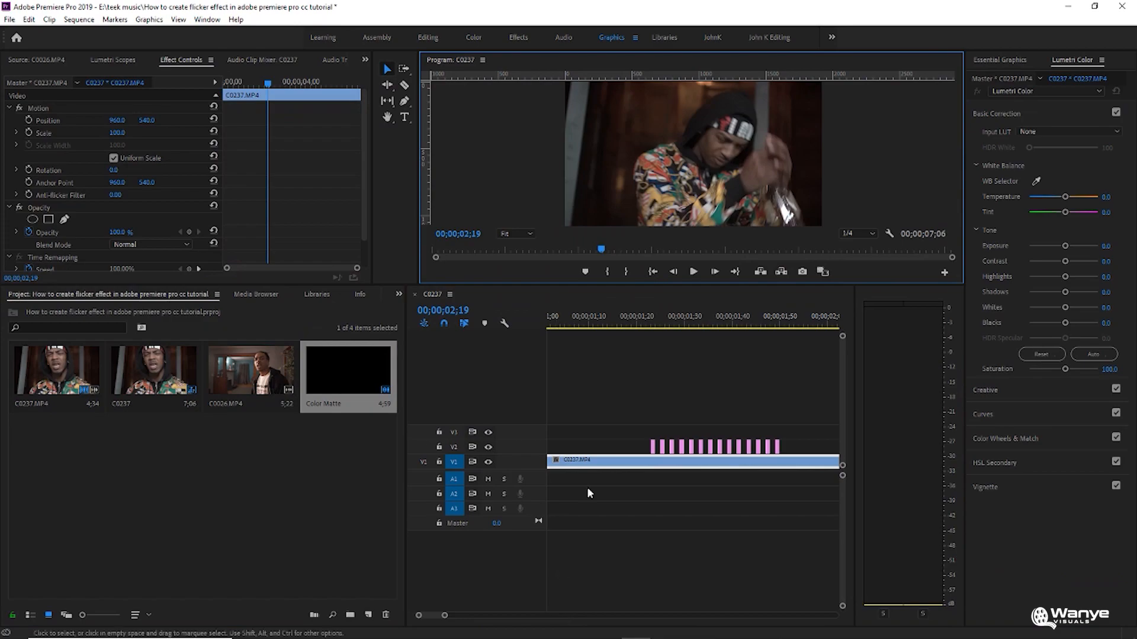
Step: Replay the flicker section from 00;00;01;15 and return the playhead to 00;00;01;12
{"action": "left_click", "coordinate": [693, 271]}
{"action": "left_click", "coordinate": [693, 272]}
{"action": "left_click_drag", "start_coordinate": [444, 616], "coordinate": [469, 616]}
{"action": "left_click", "coordinate": [628, 313]}
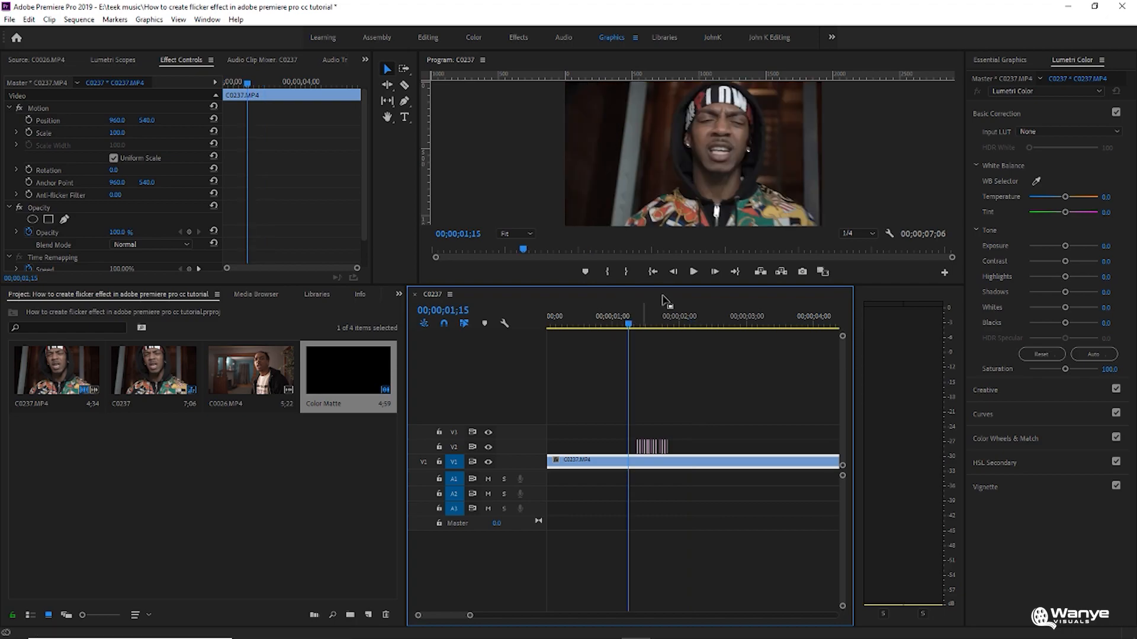
{"action": "left_click", "coordinate": [692, 272]}
{"action": "left_click", "coordinate": [693, 272]}
{"action": "left_click", "coordinate": [625, 315]}
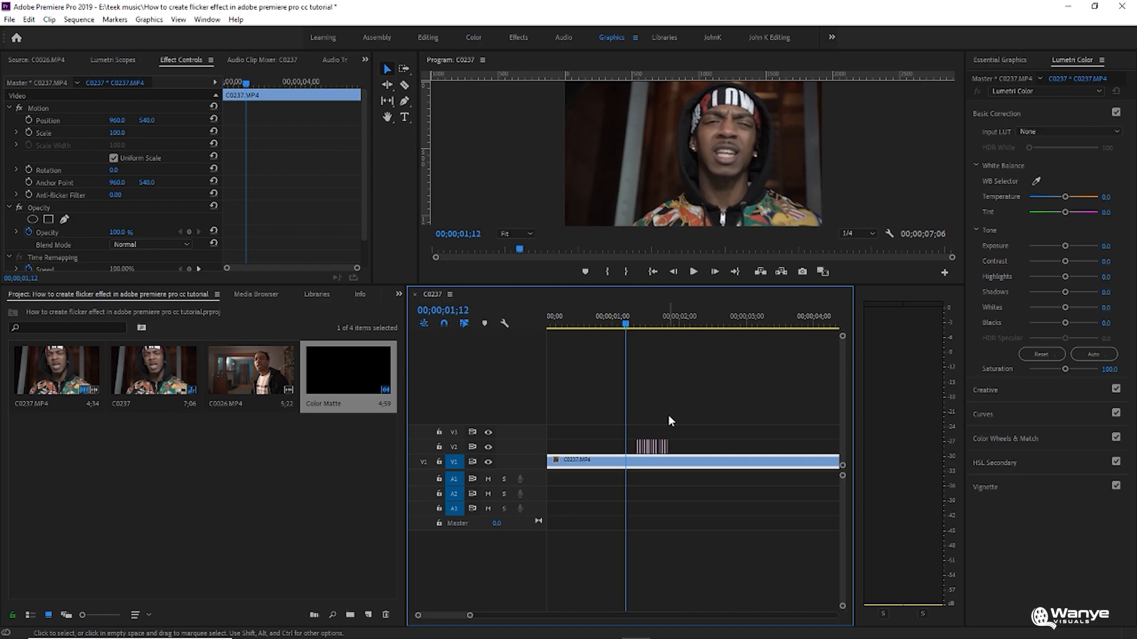
Step: Move all Color Matte slices up to V3 and place only the video of C0026.MP4 on V2, starting partway beneath them
{"action": "key", "text": "equal"}
{"action": "left_click_drag", "start_coordinate": [747, 454], "coordinate": [695, 435]}
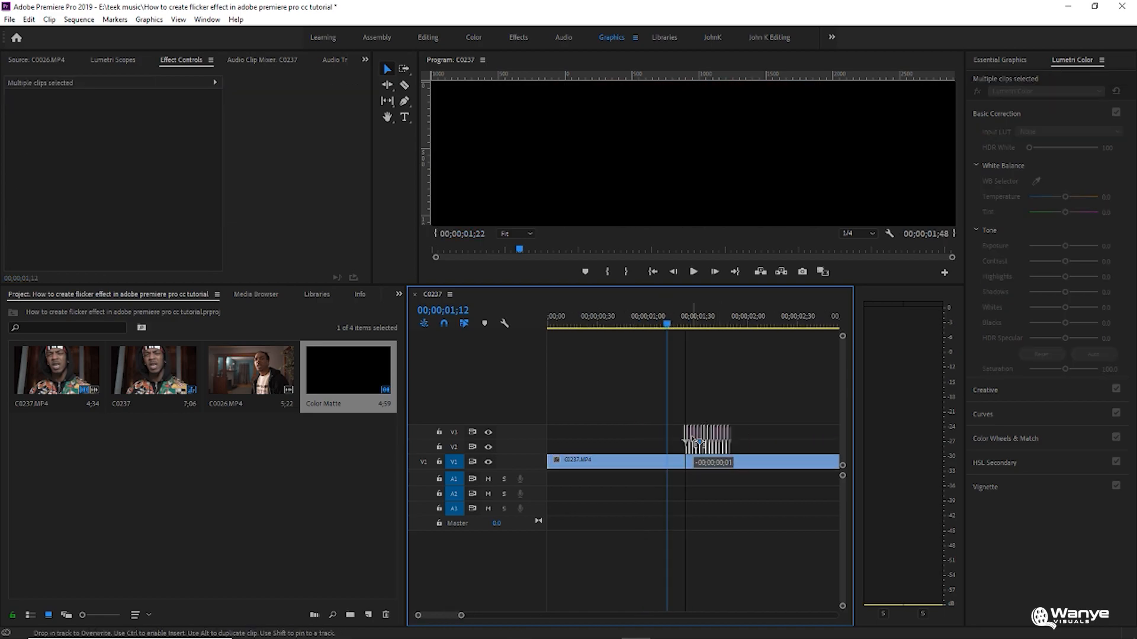
{"action": "left_click", "coordinate": [224, 369]}
{"action": "double_click", "coordinate": [224, 368]}
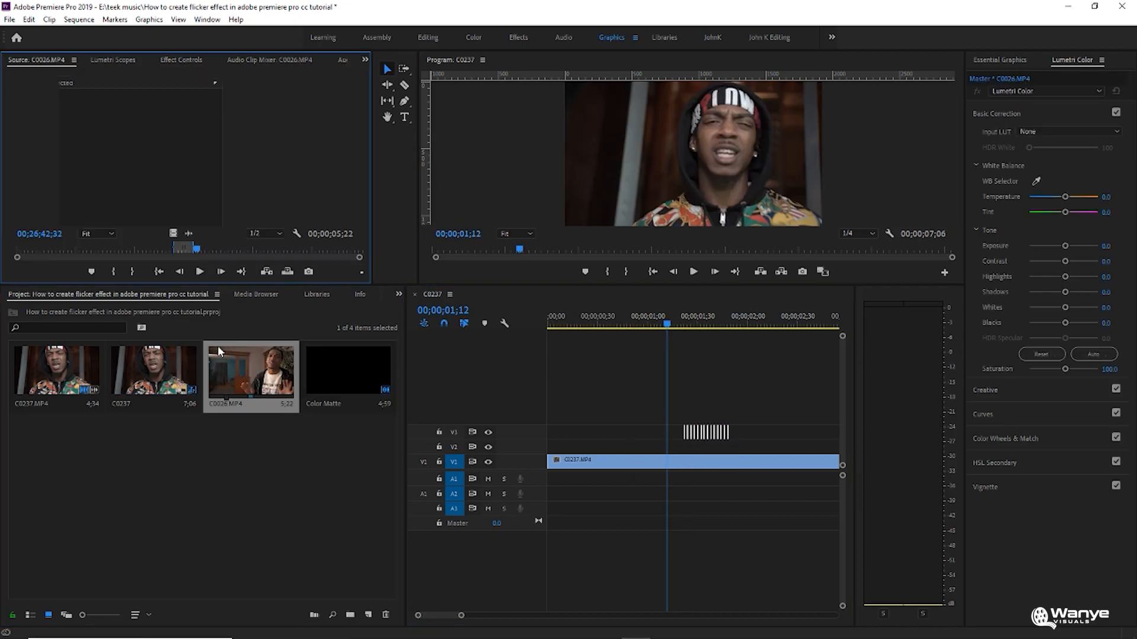
{"action": "left_click_drag", "start_coordinate": [173, 234], "coordinate": [710, 454]}
Step: Play the sequence from 00;00;01;05 to preview the flicker as a transition from C0237.MP4 to C0026.MP4
{"action": "left_click", "coordinate": [693, 272]}
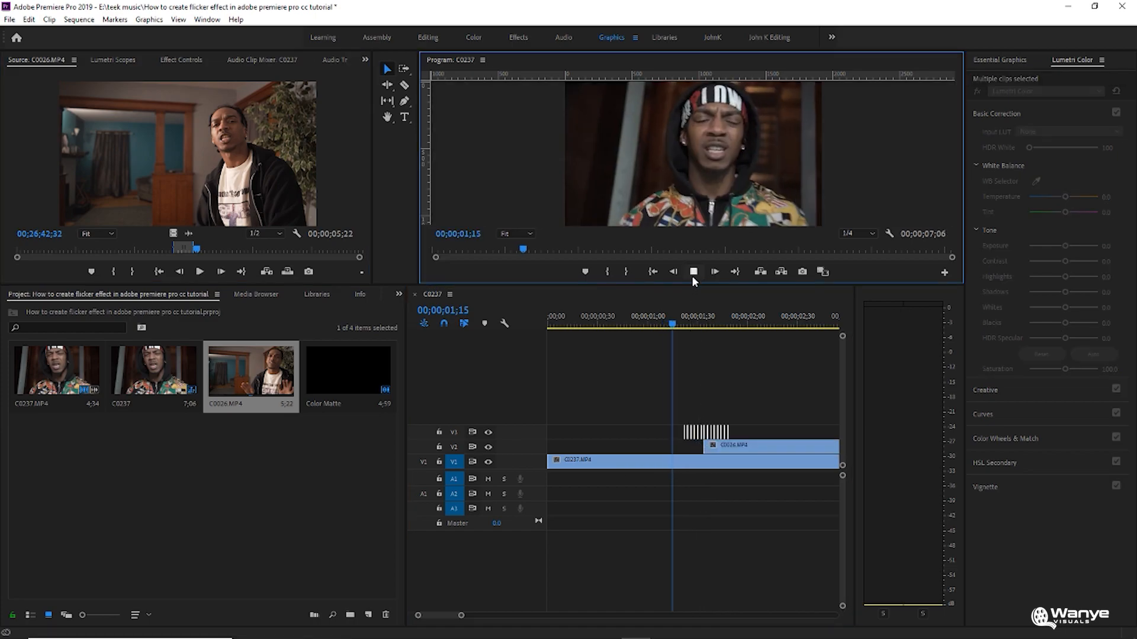
{"action": "left_click", "coordinate": [655, 313]}
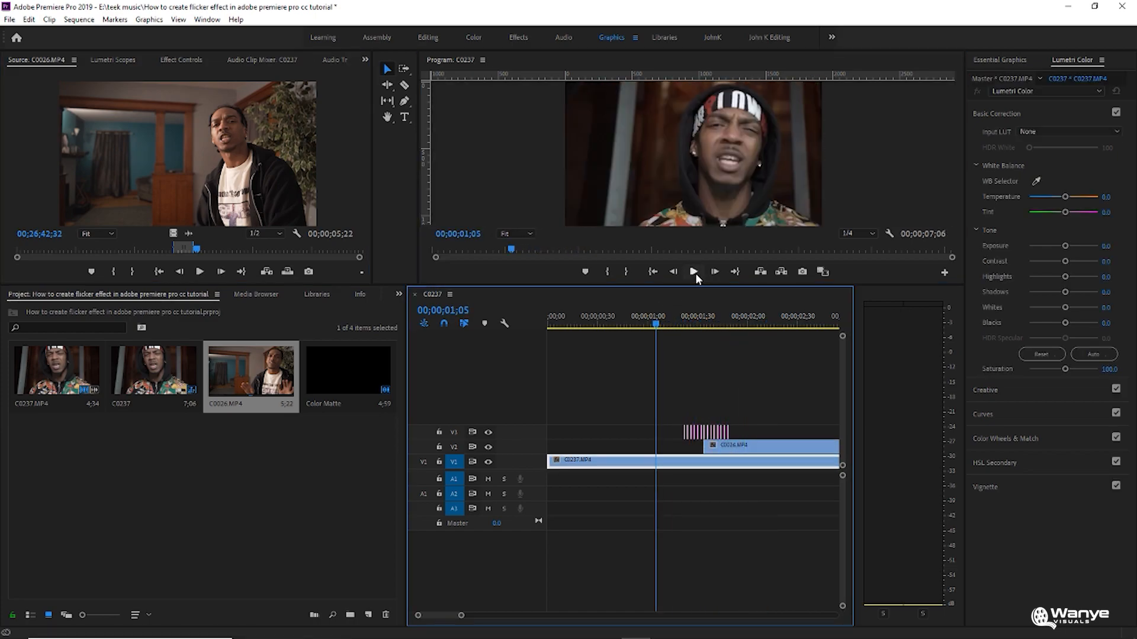
{"action": "left_click", "coordinate": [693, 272]}
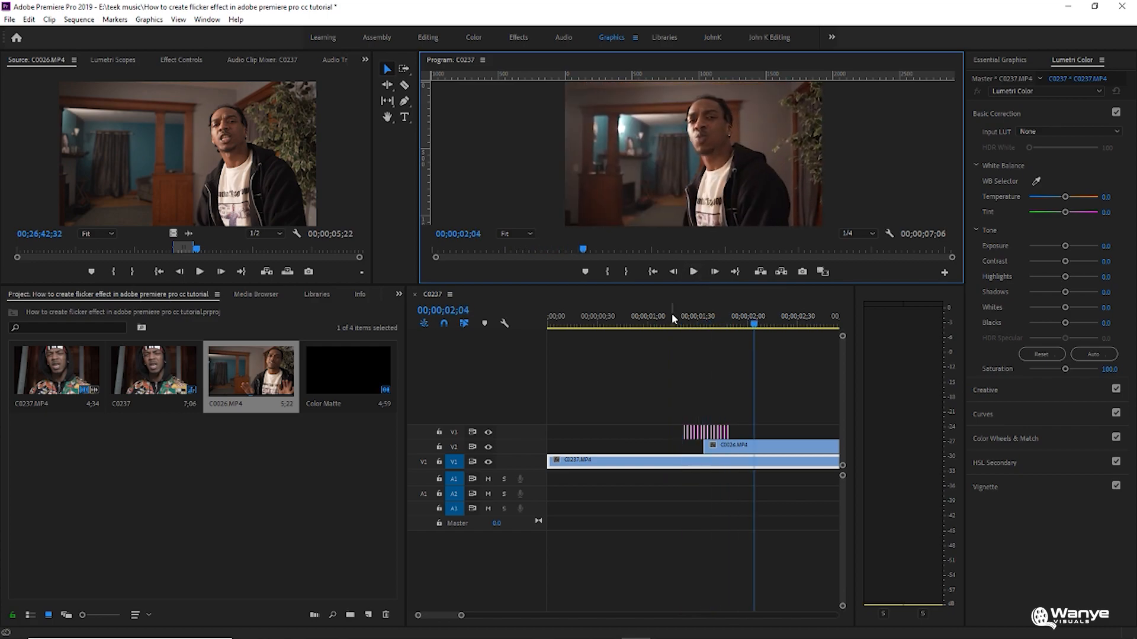